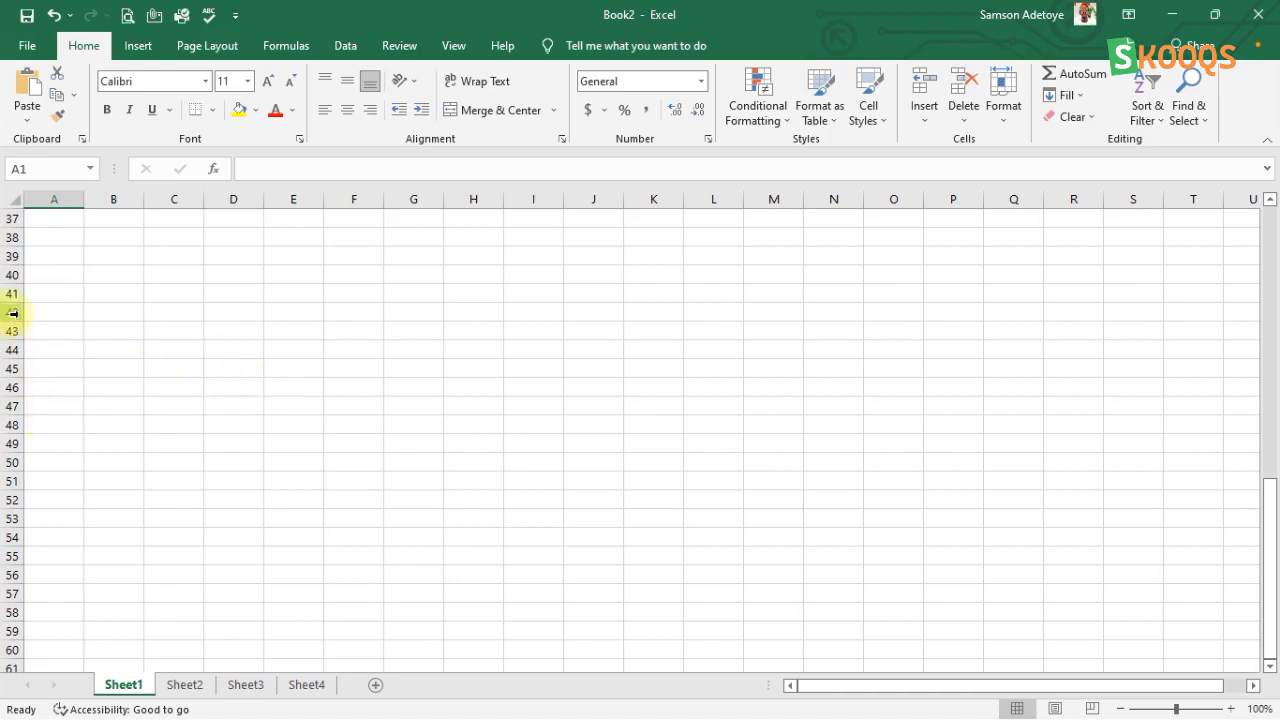
Step: Select the whole of column M, row 10 and column C in turn, followed by cells A7 and B7
scroll(13, 316, up, 12)
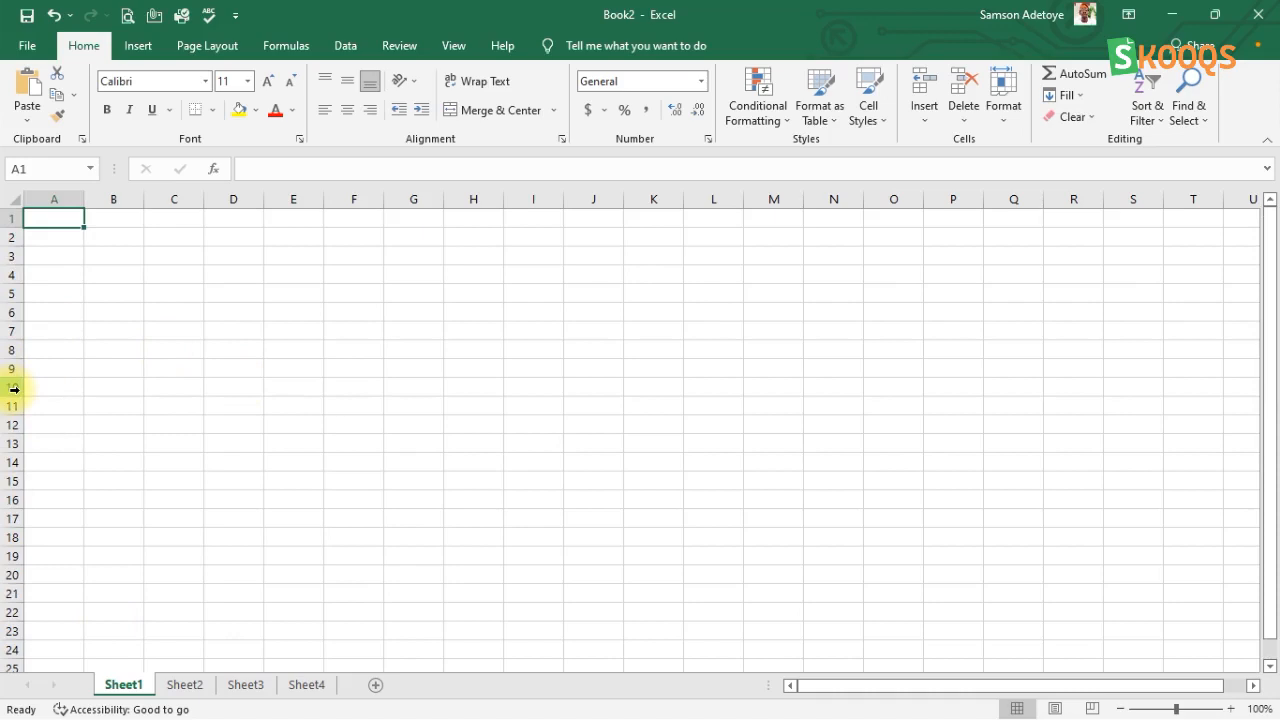
click(773, 196)
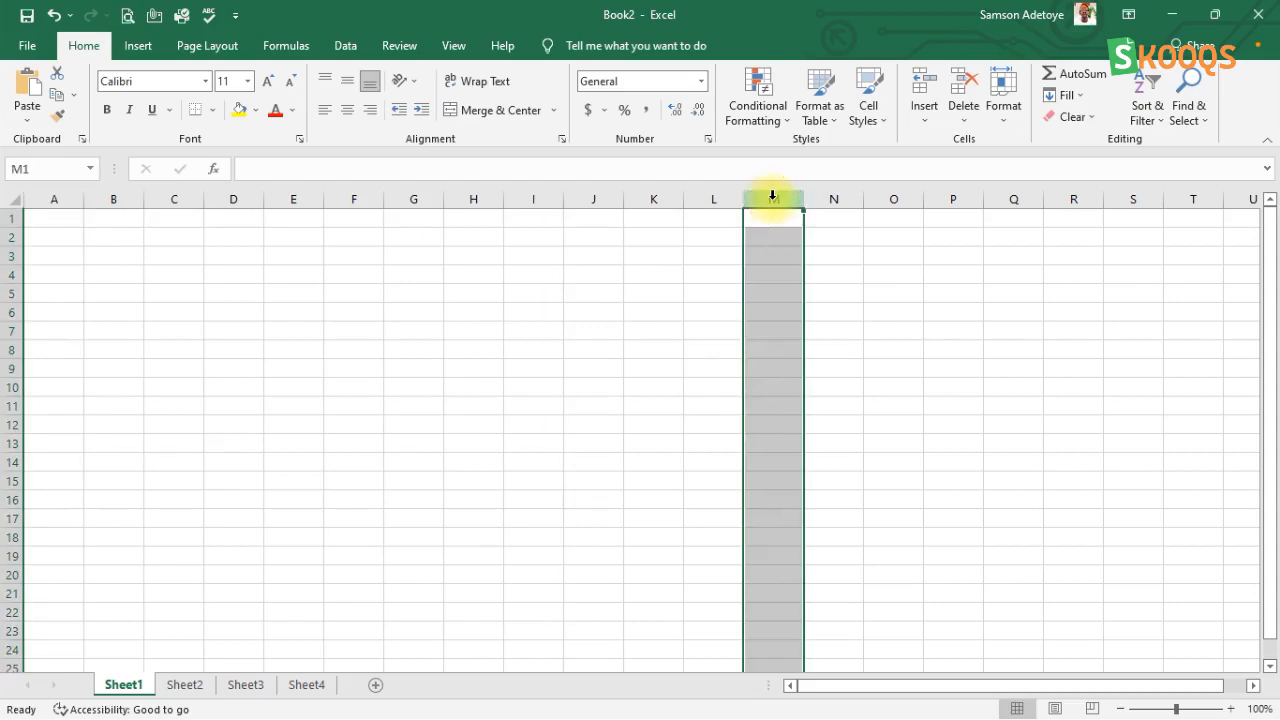
click(13, 387)
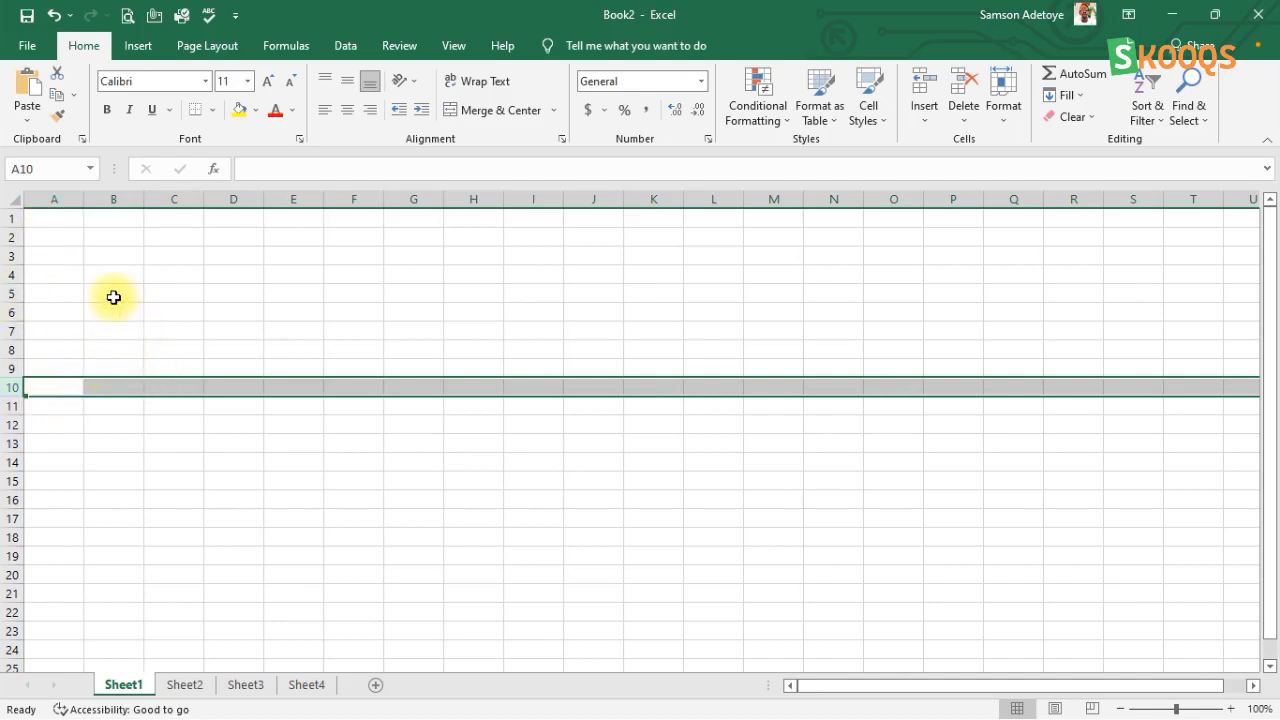
click(182, 199)
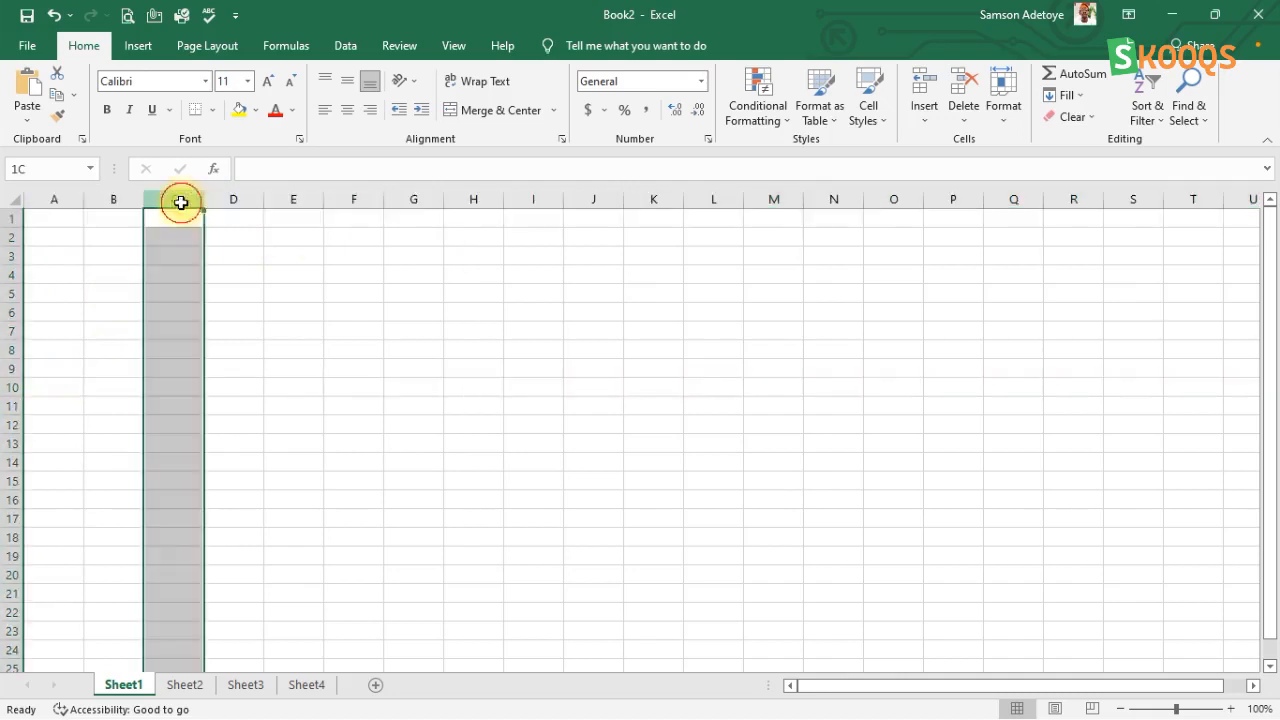
click(29, 329)
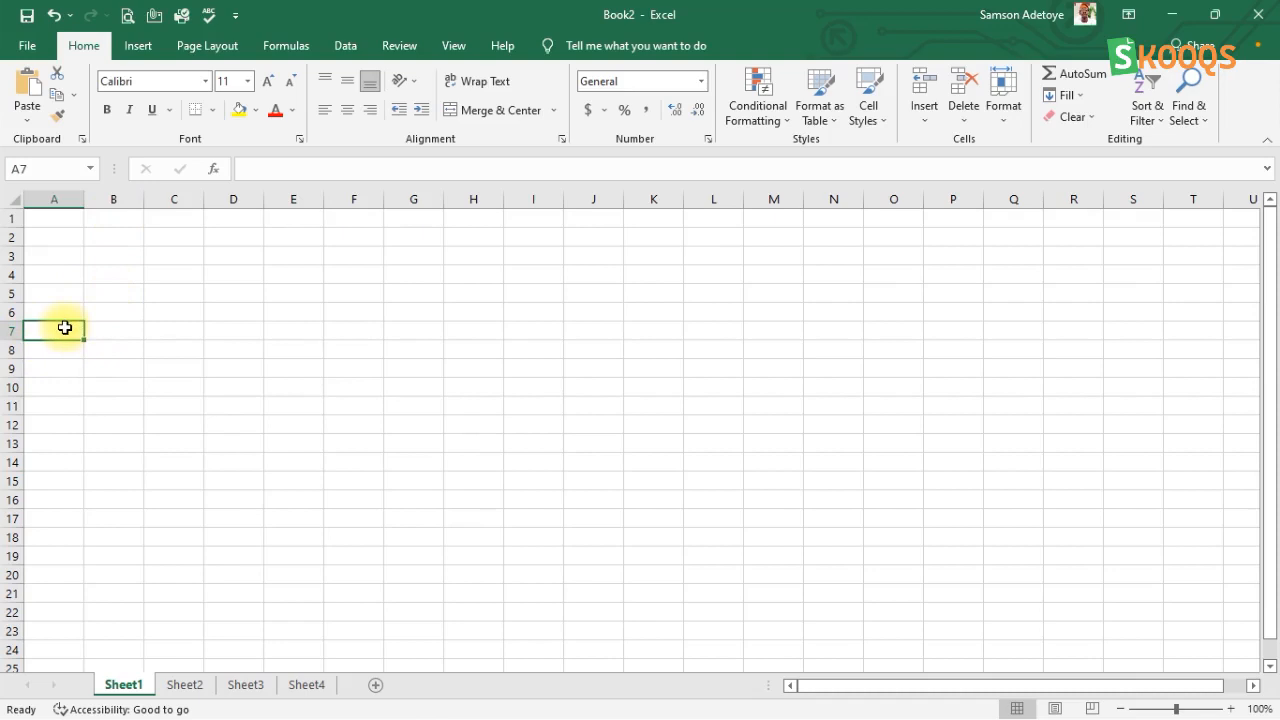
click(103, 329)
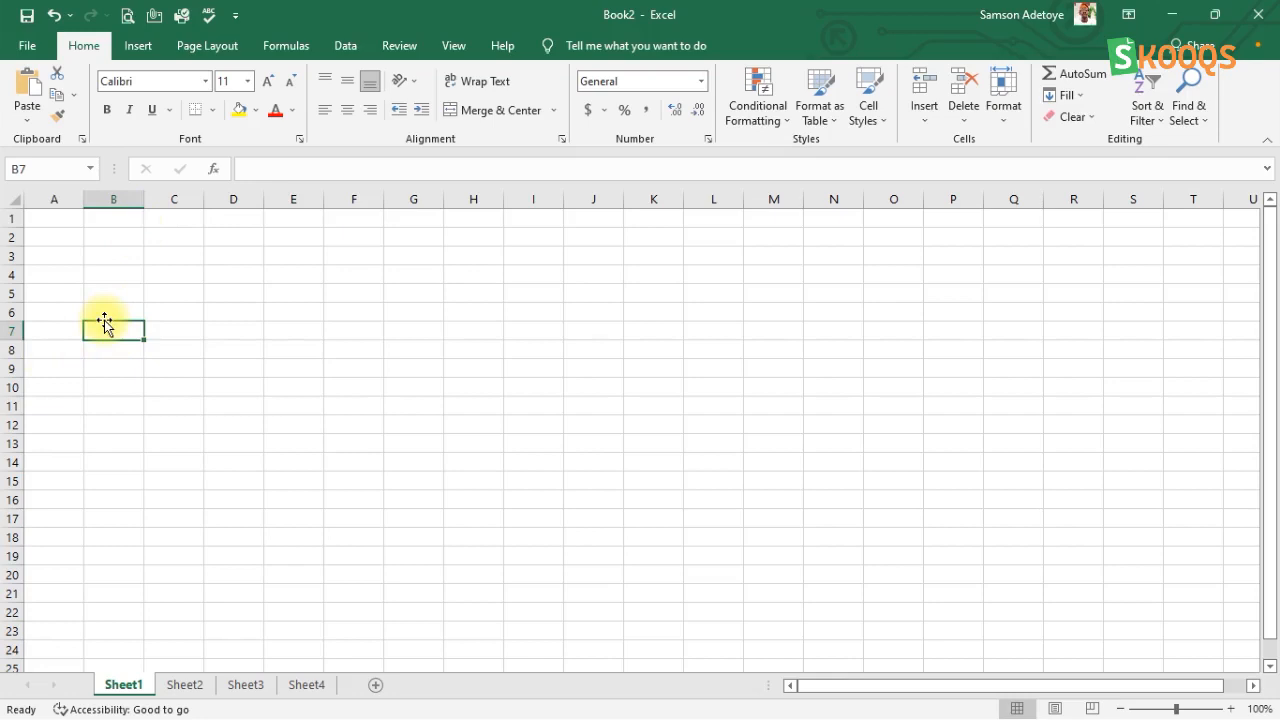
Step: Select the entire columns B, C and D one after another, followed by the whole of row 4
click(119, 196)
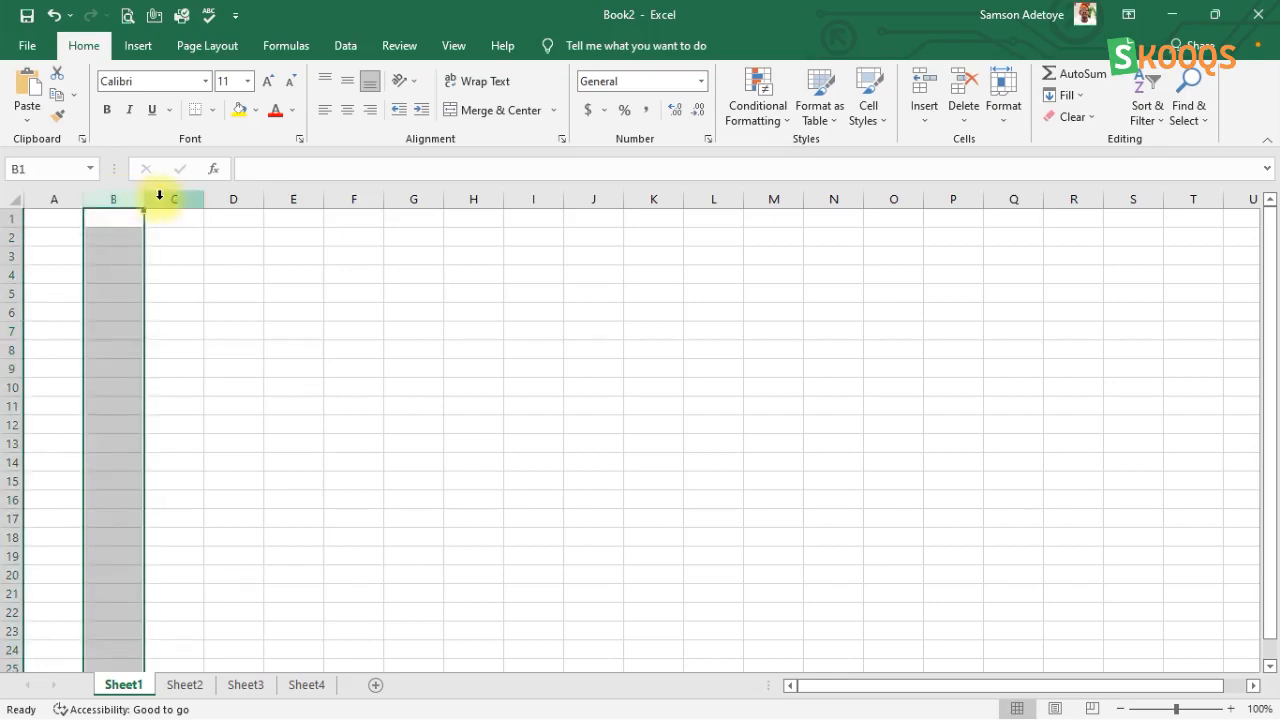
click(165, 195)
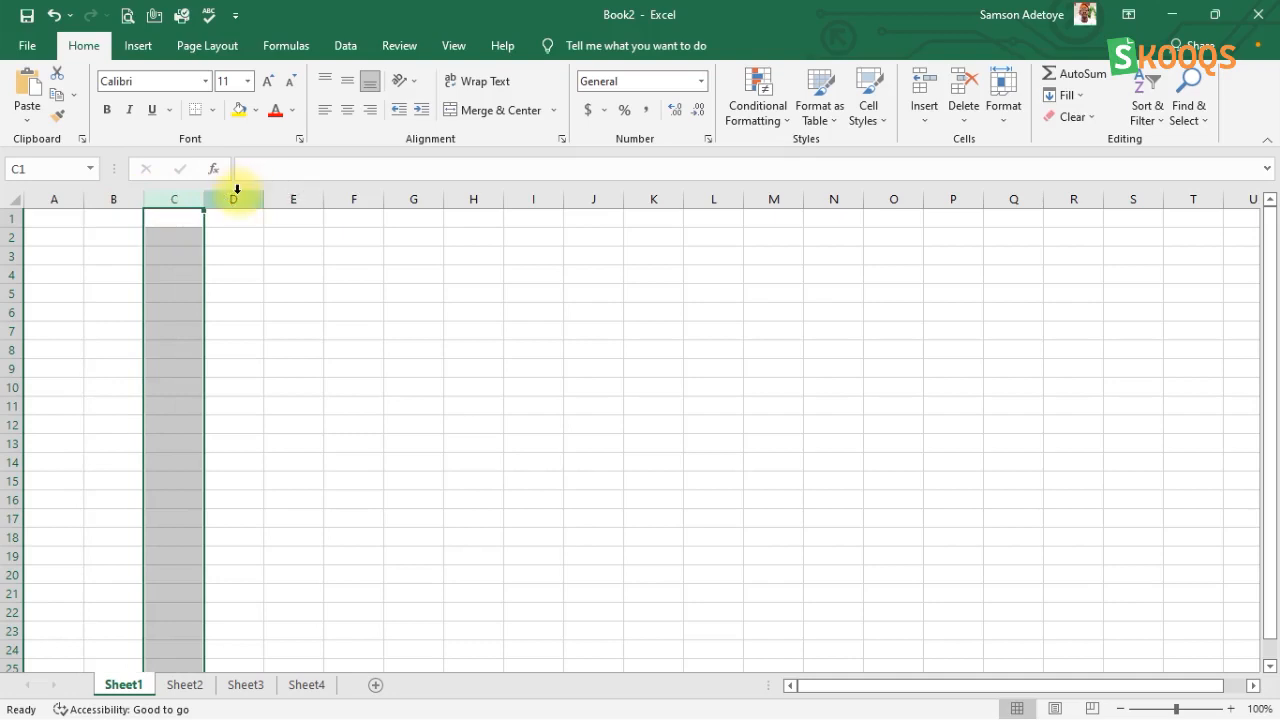
click(237, 192)
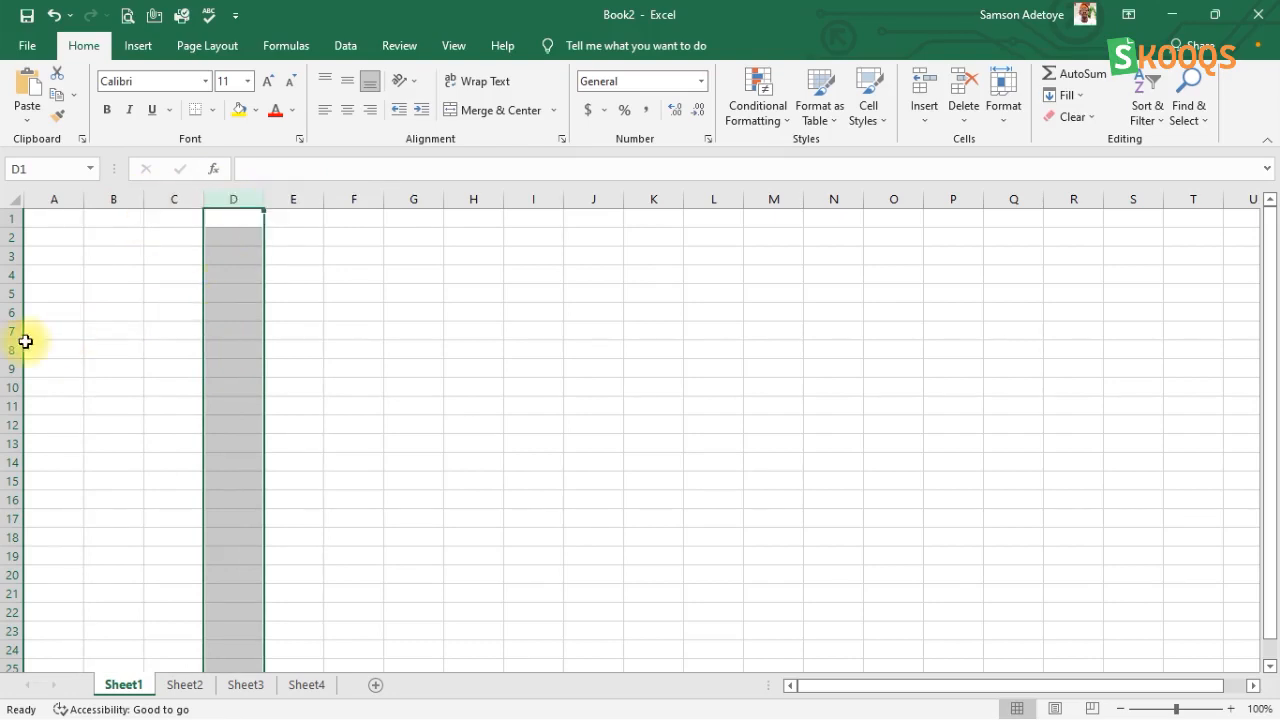
click(12, 274)
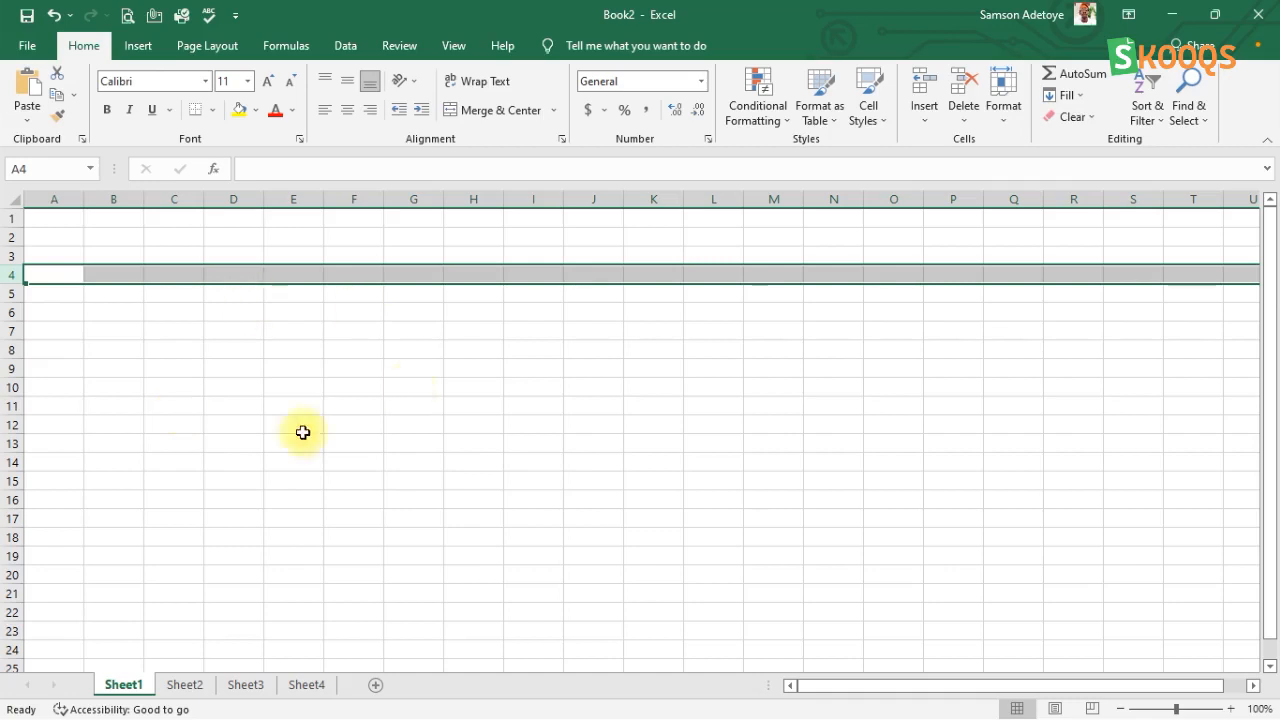
Step: Select column C and row 5 alternately, twice each, followed by cell C7 and its whole row 7
click(168, 190)
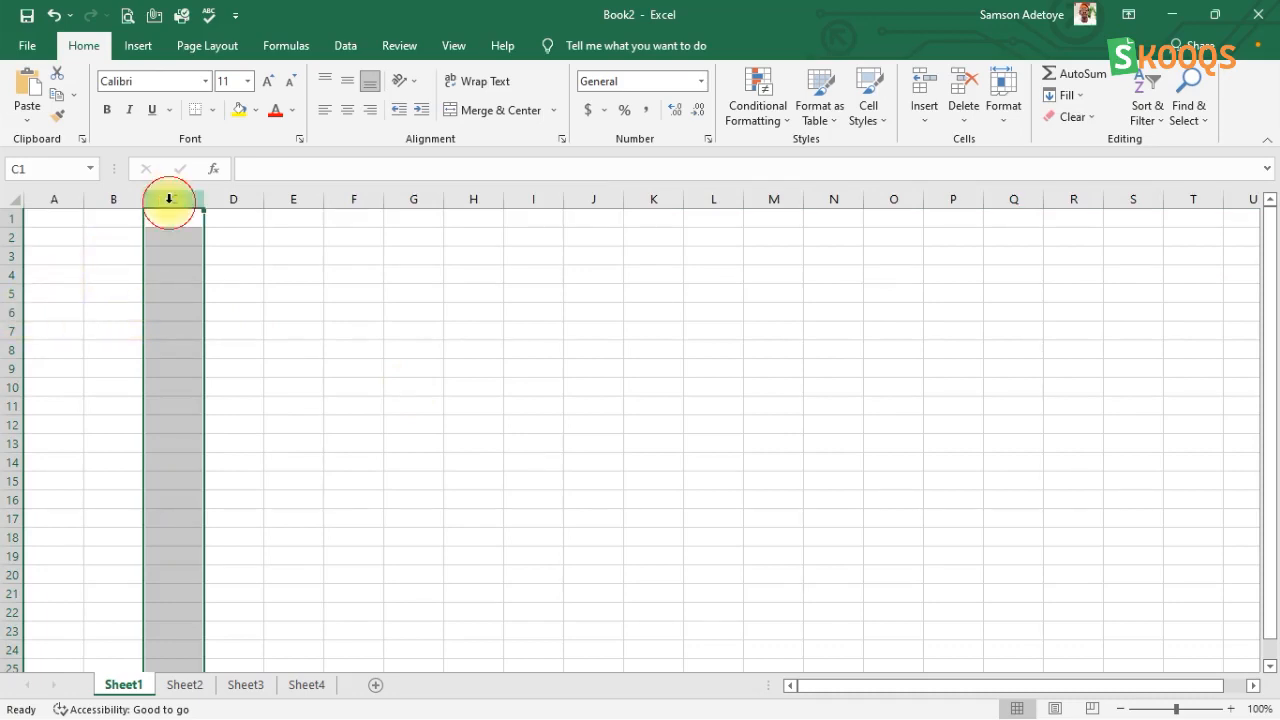
click(11, 293)
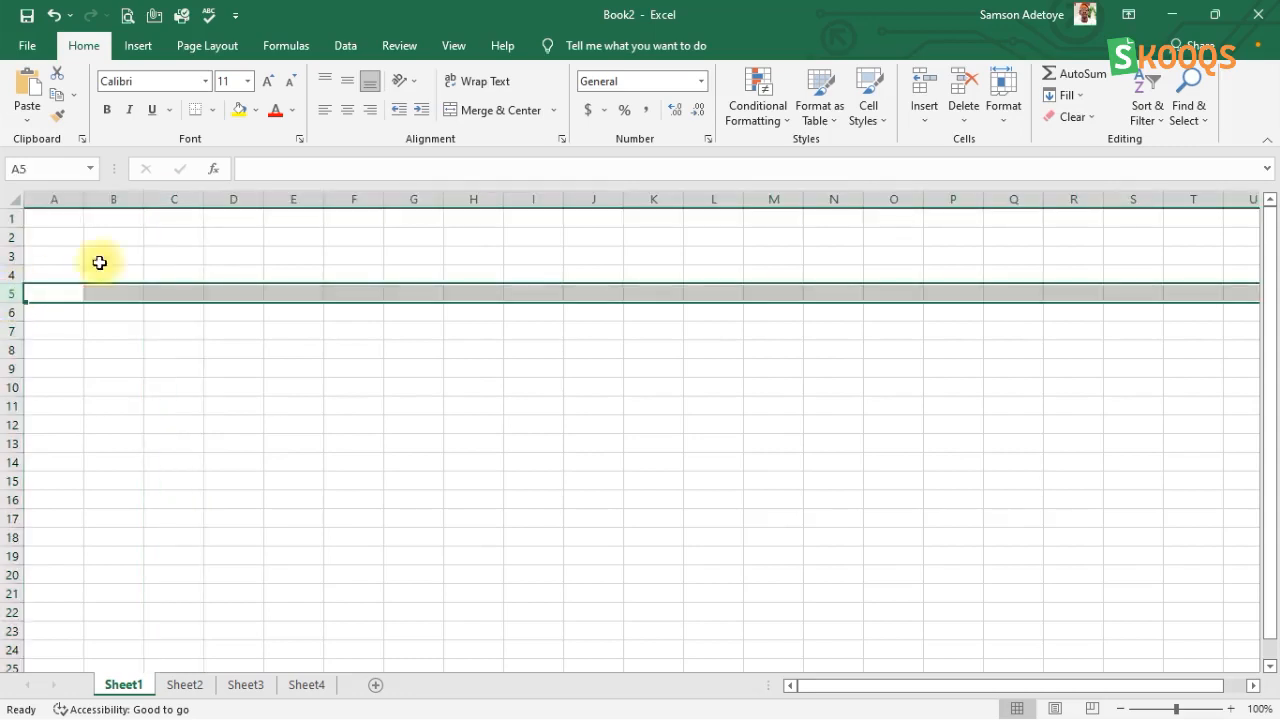
click(177, 195)
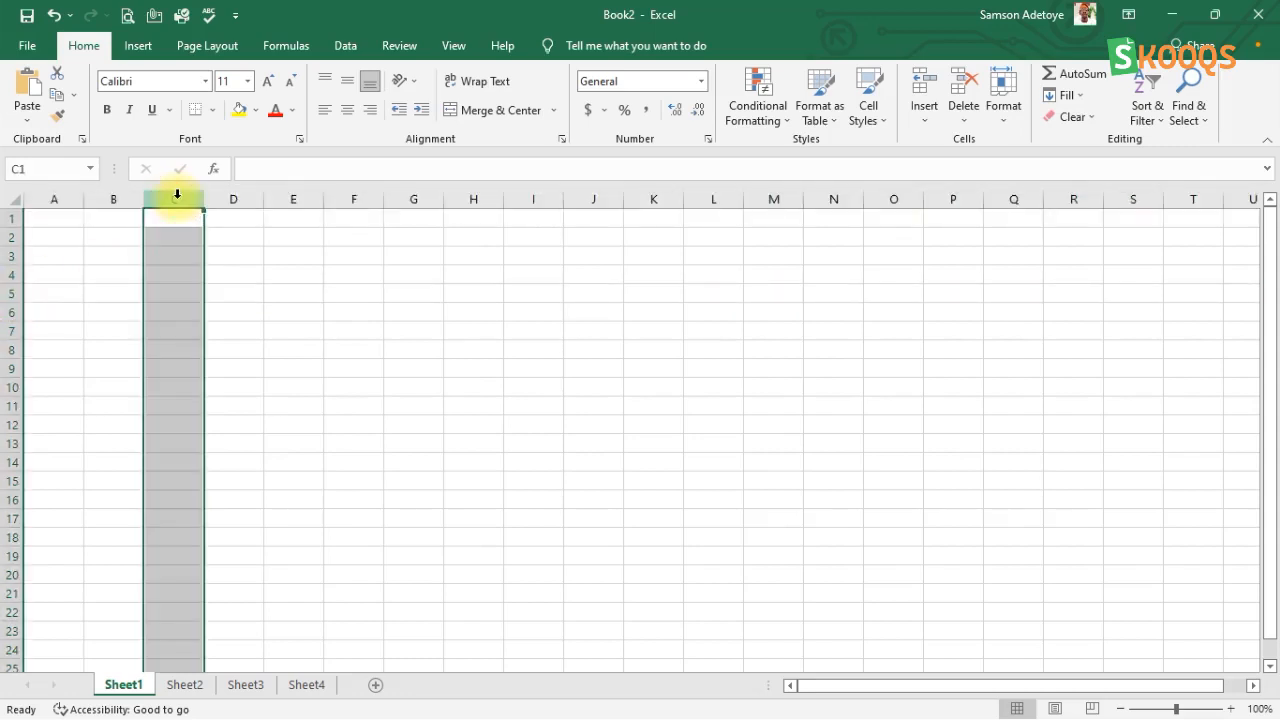
click(14, 293)
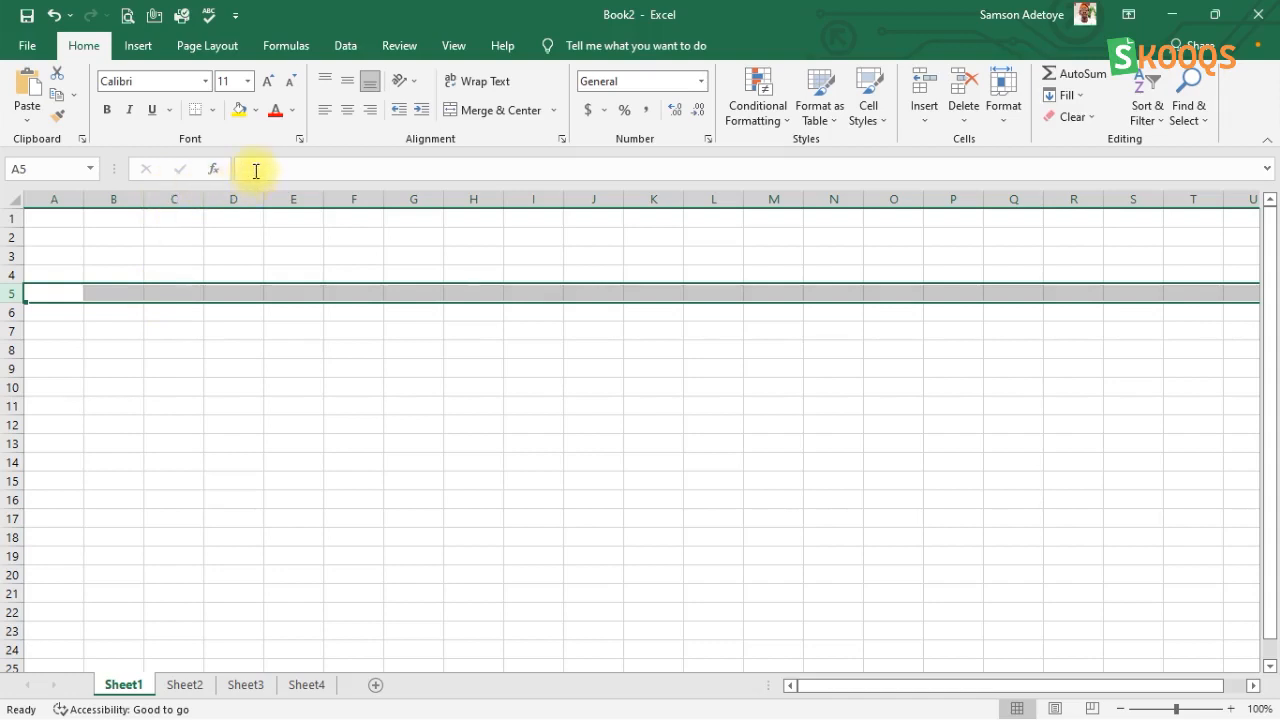
click(146, 329)
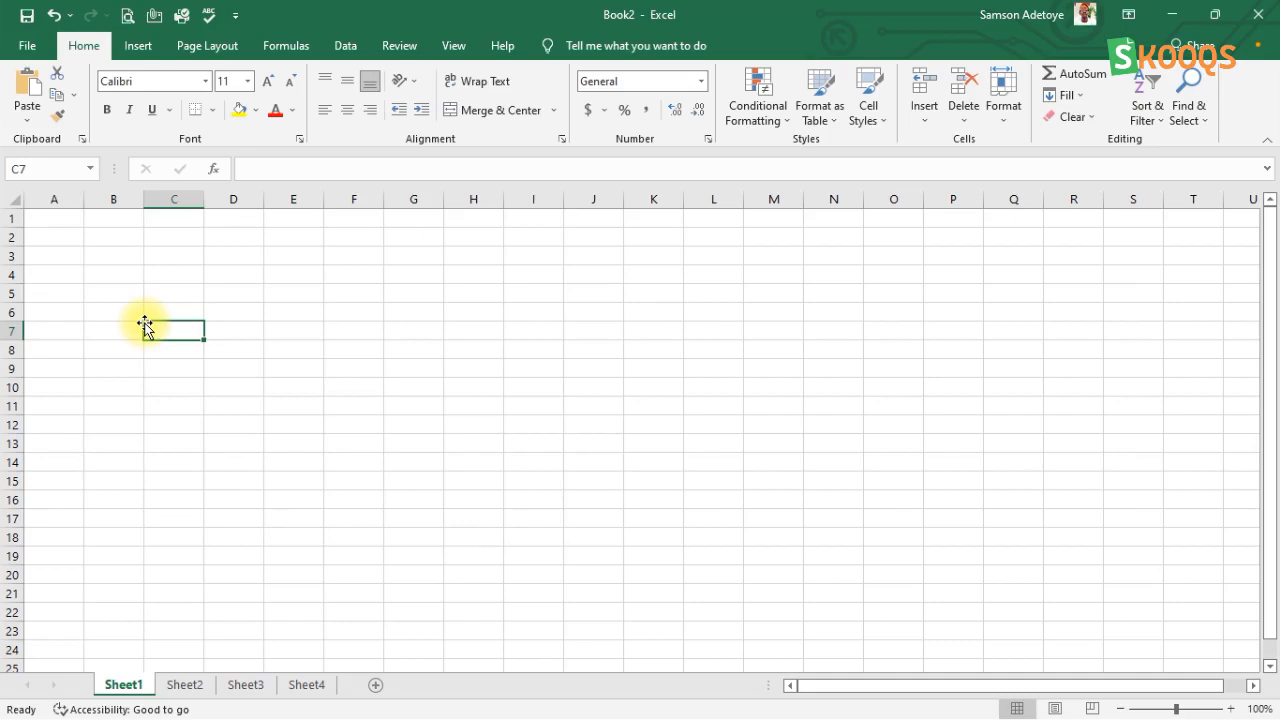
click(14, 329)
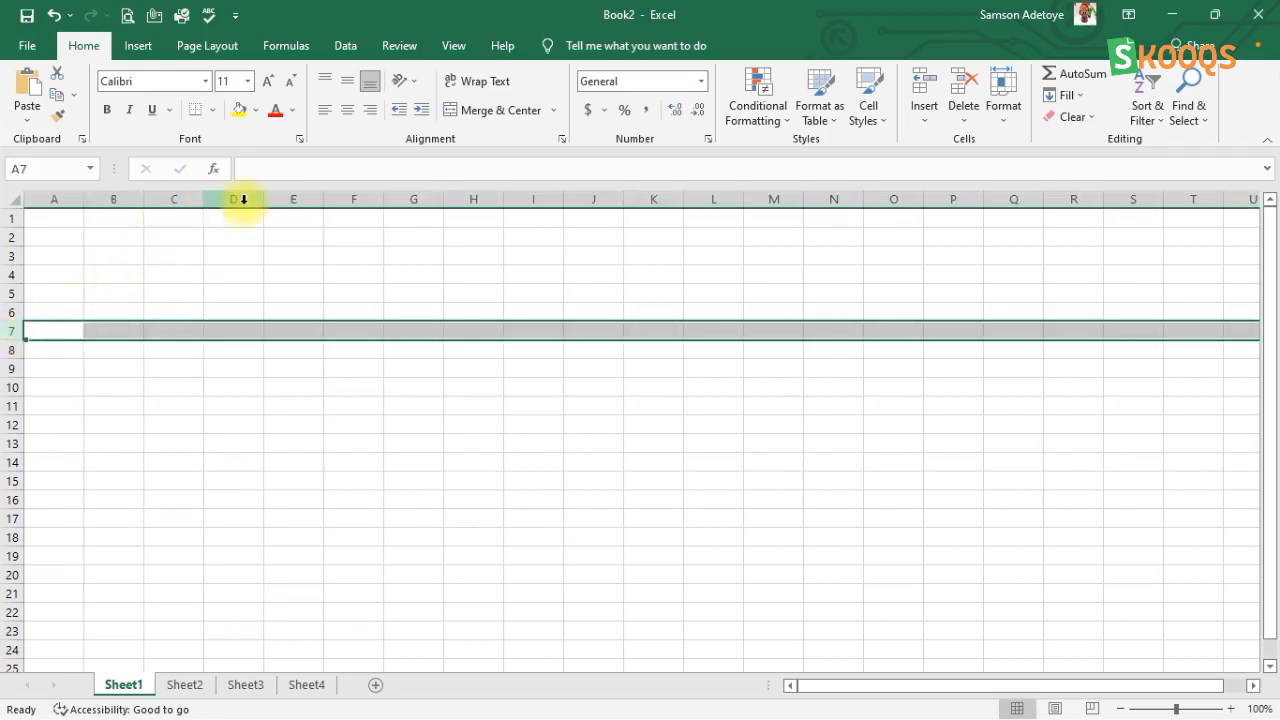
Step: Select column C, row 5 and column C again, and finish on their intersecting cell C5
click(177, 201)
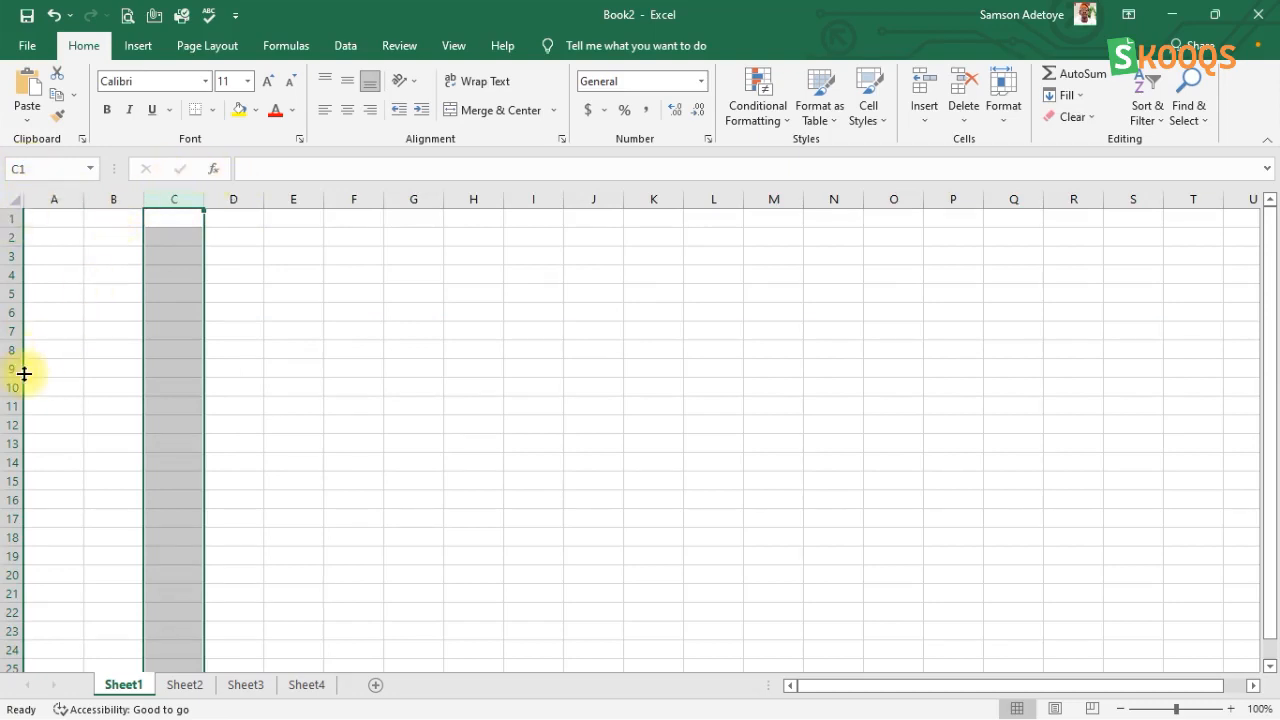
click(9, 293)
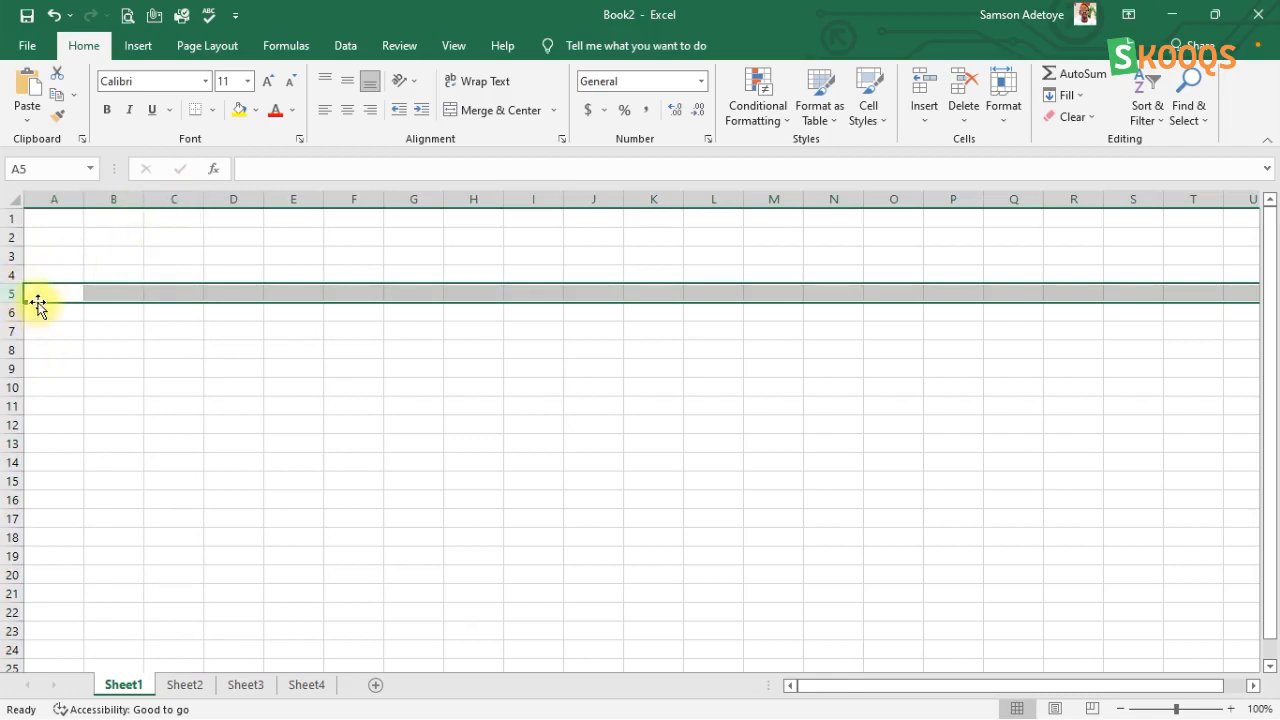
click(179, 197)
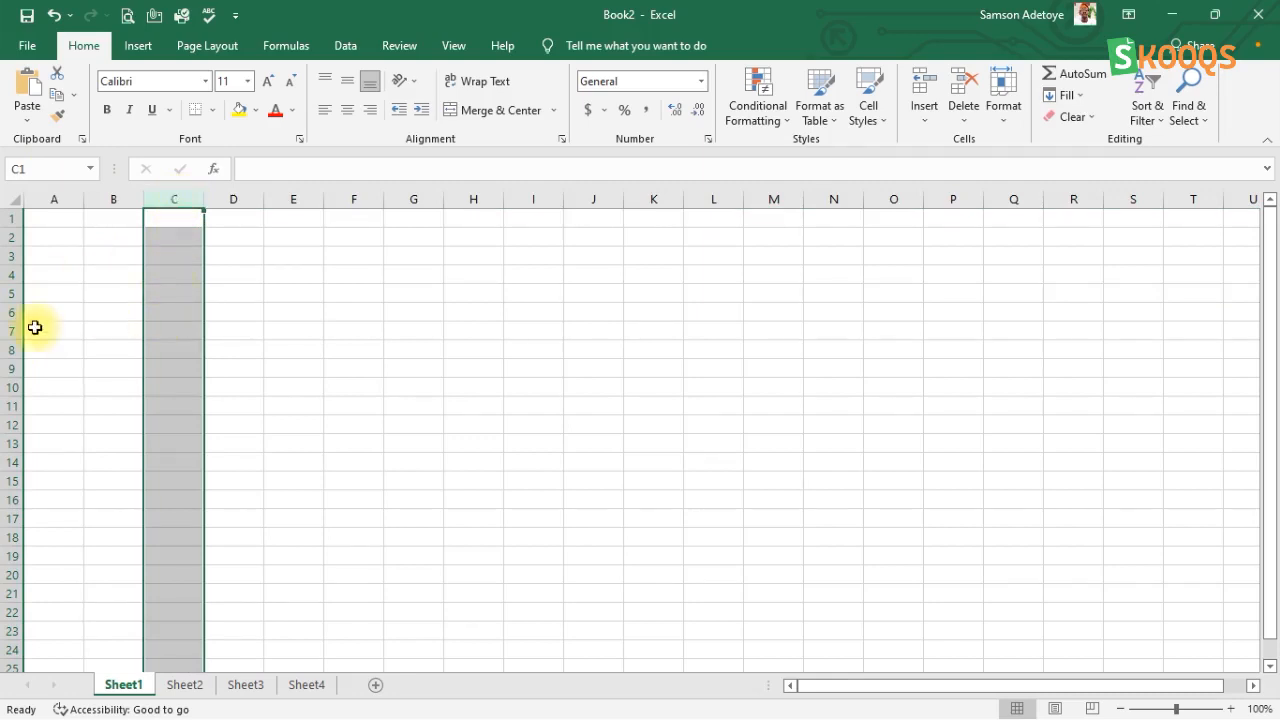
click(159, 299)
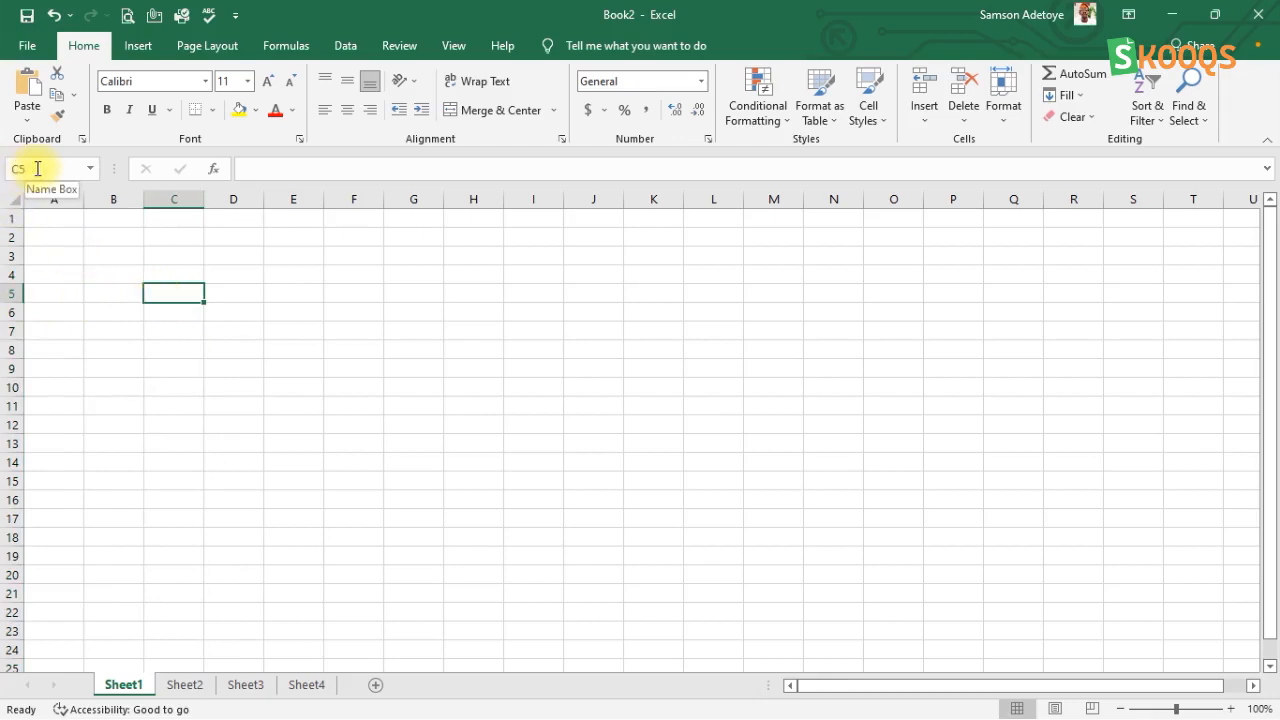
Step: Make A18 the active cell and move it one cell at a time down, up and across to C21
scroll(967, 440, down, 5)
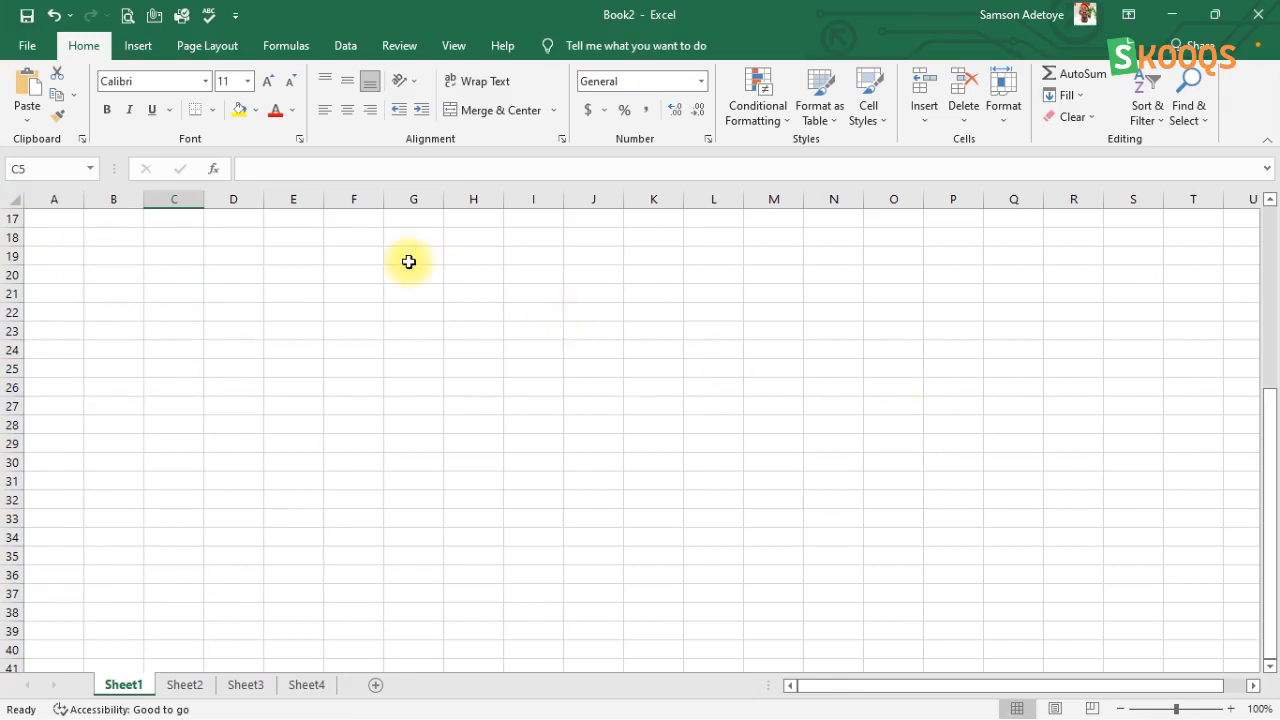
click(67, 226)
key(Down)
key(Down)
key(Down)
key(Down)
key(Down)
key(Down)
key(Up)
key(Down)
key(Up)
key(Up)
key(Right)
key(Right)
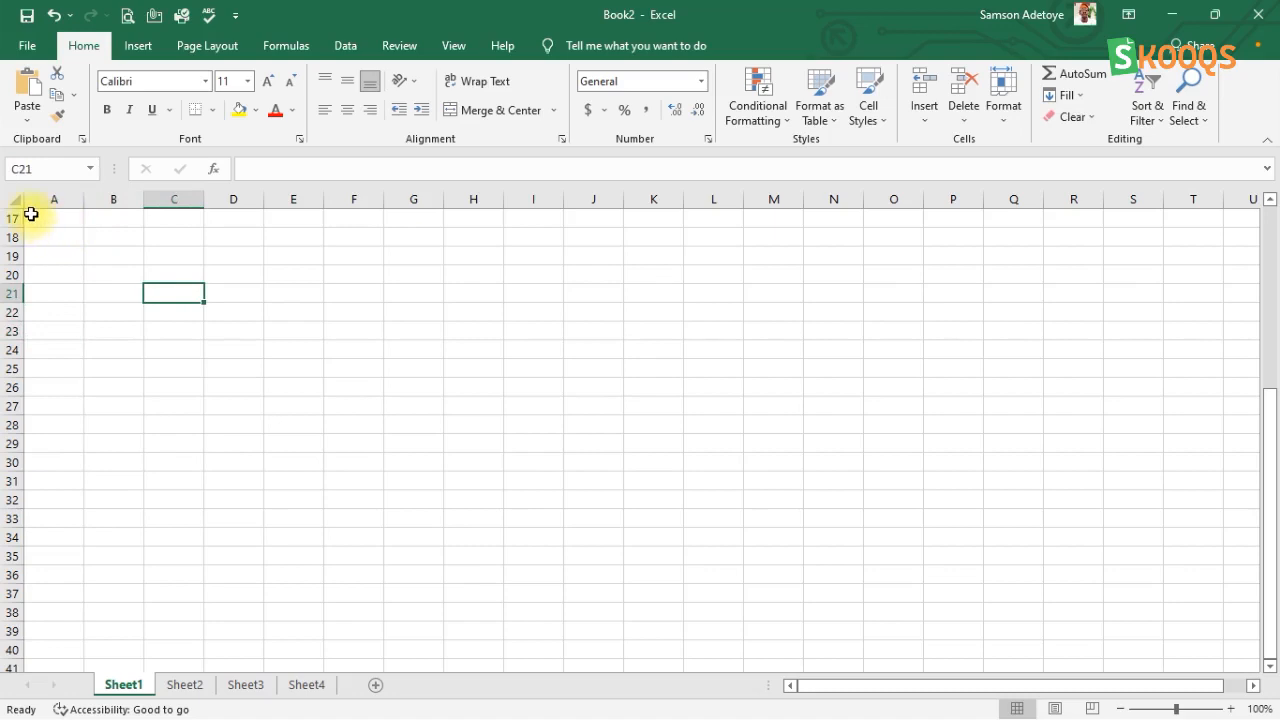
Step: Select the cell range A17:C35, and clear that selection by making E20 the active cell
click(31, 214)
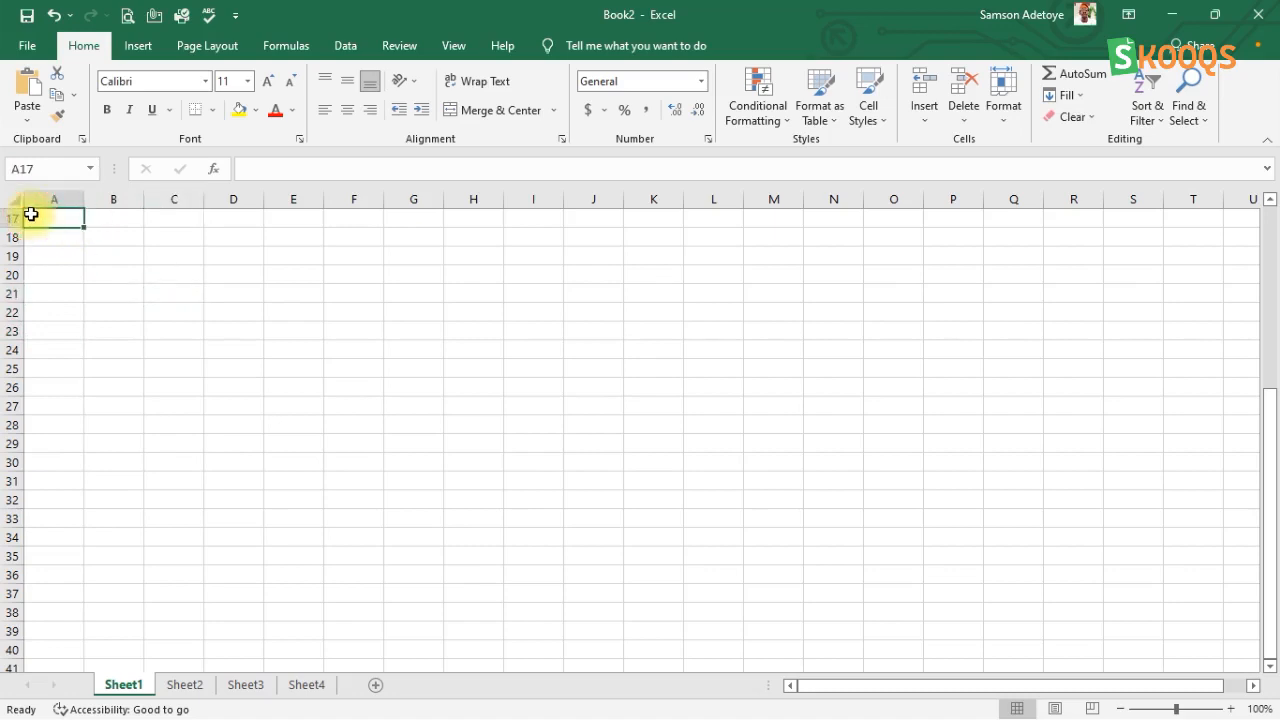
drag(31, 214, 187, 550)
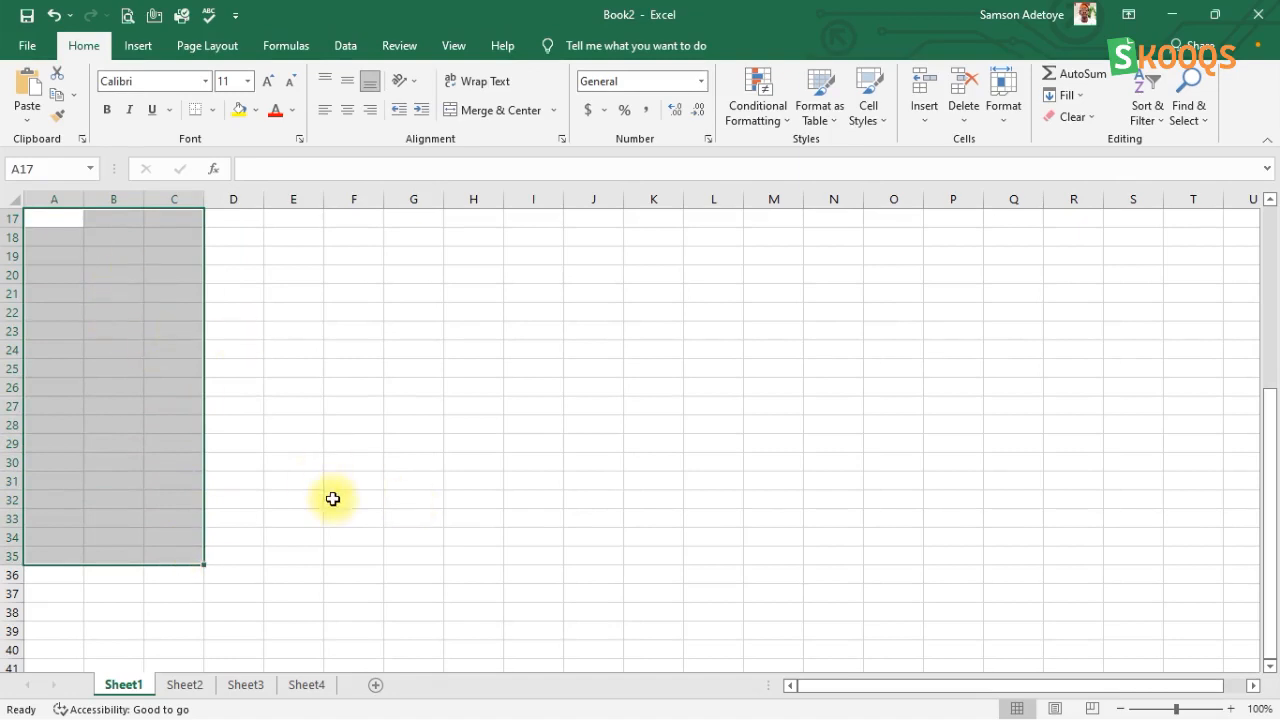
click(305, 273)
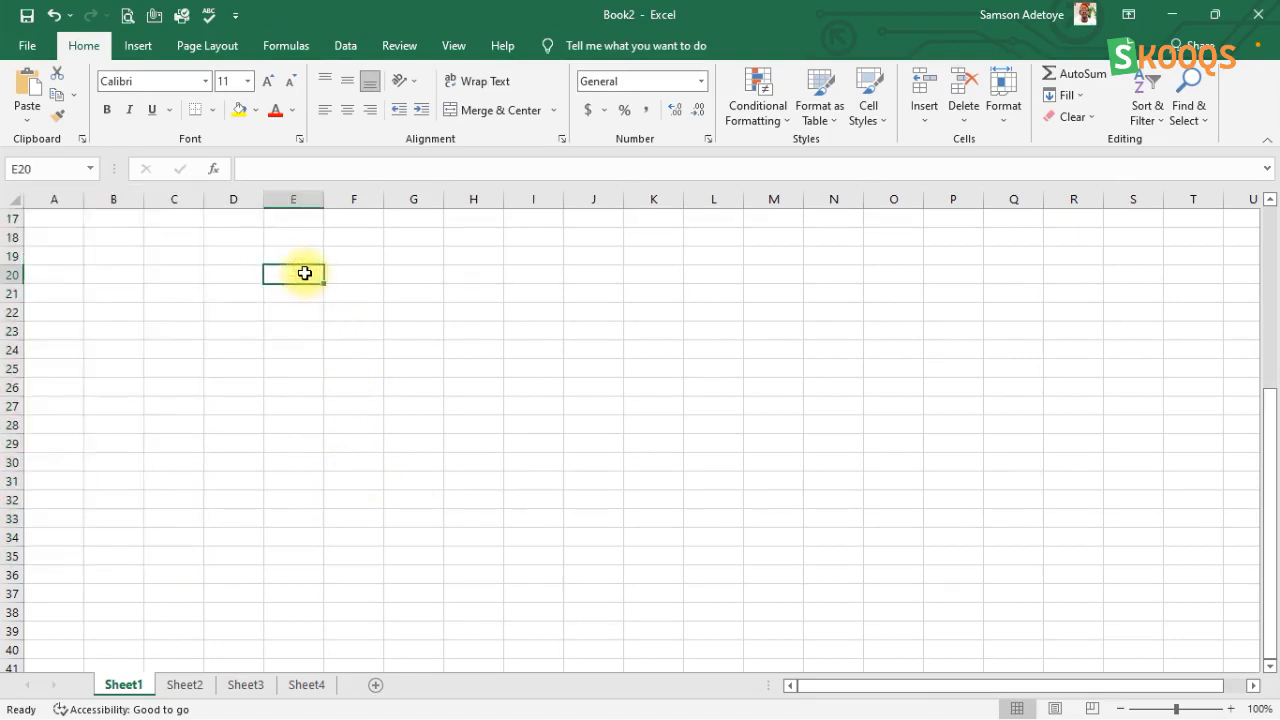
Step: Put cell A44 into edit mode three times, leaving it each time for another cell without entering anything
scroll(305, 273, down, 9)
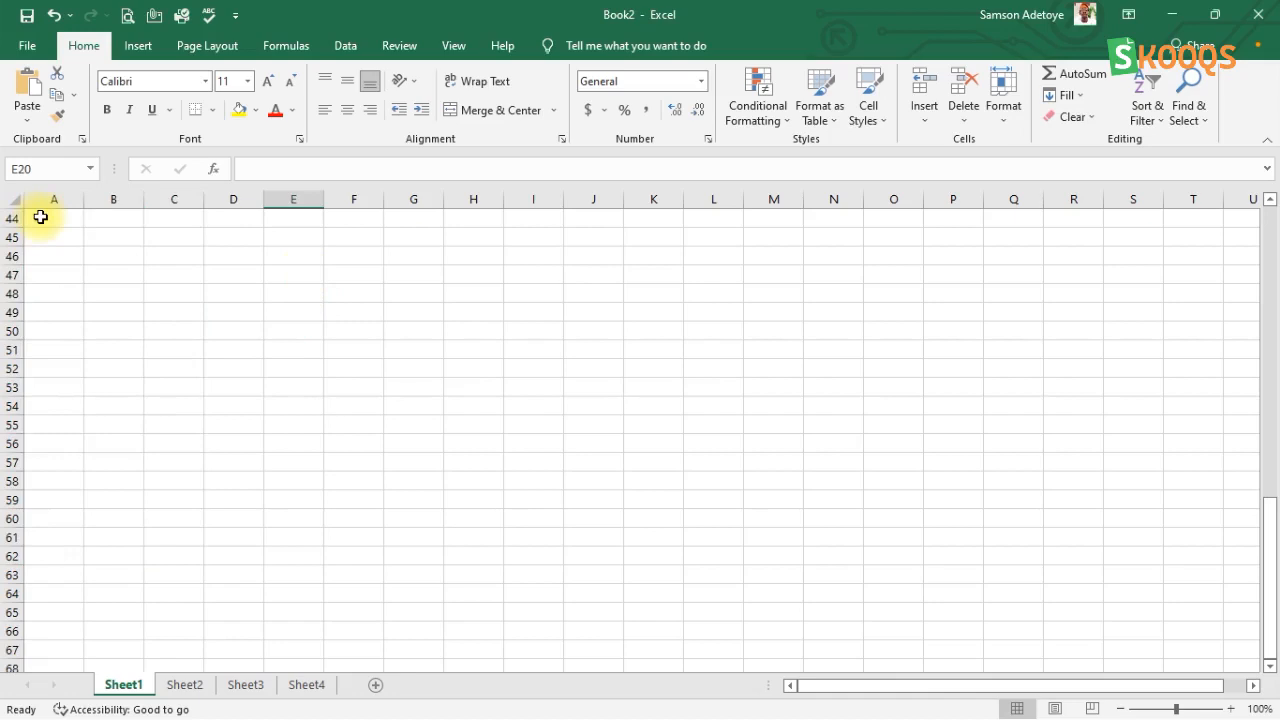
double_click(41, 218)
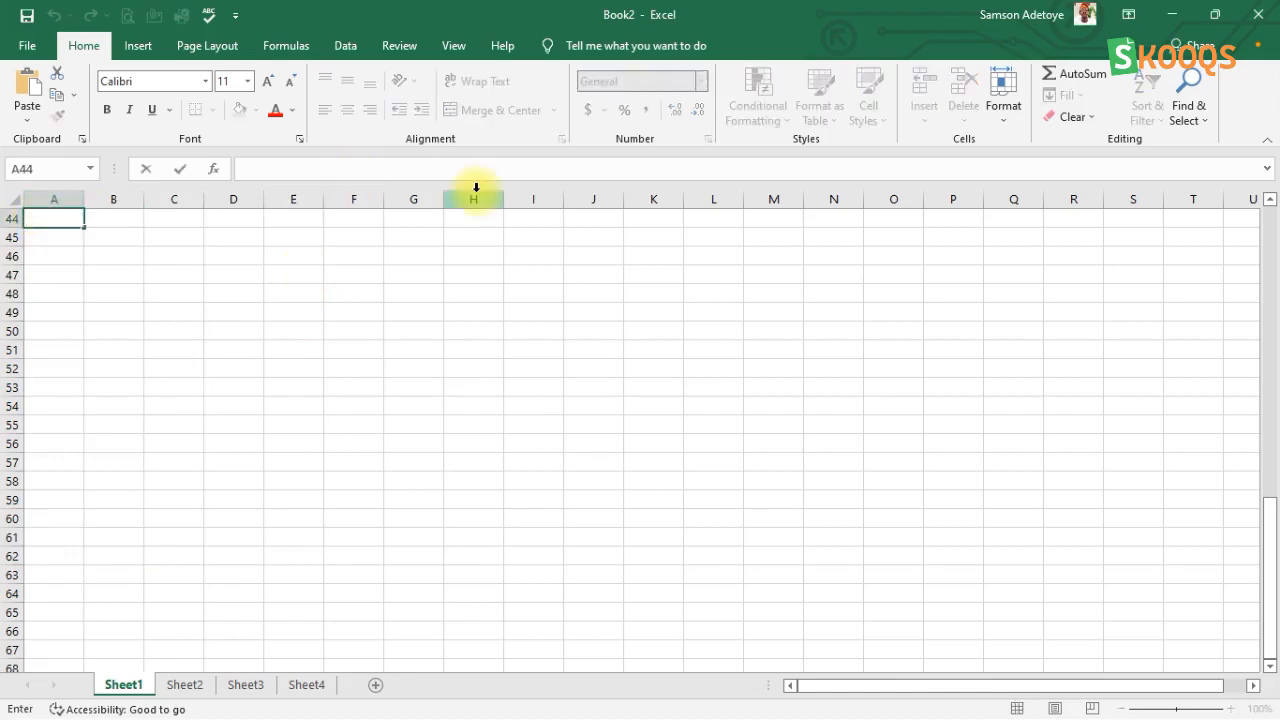
click(530, 222)
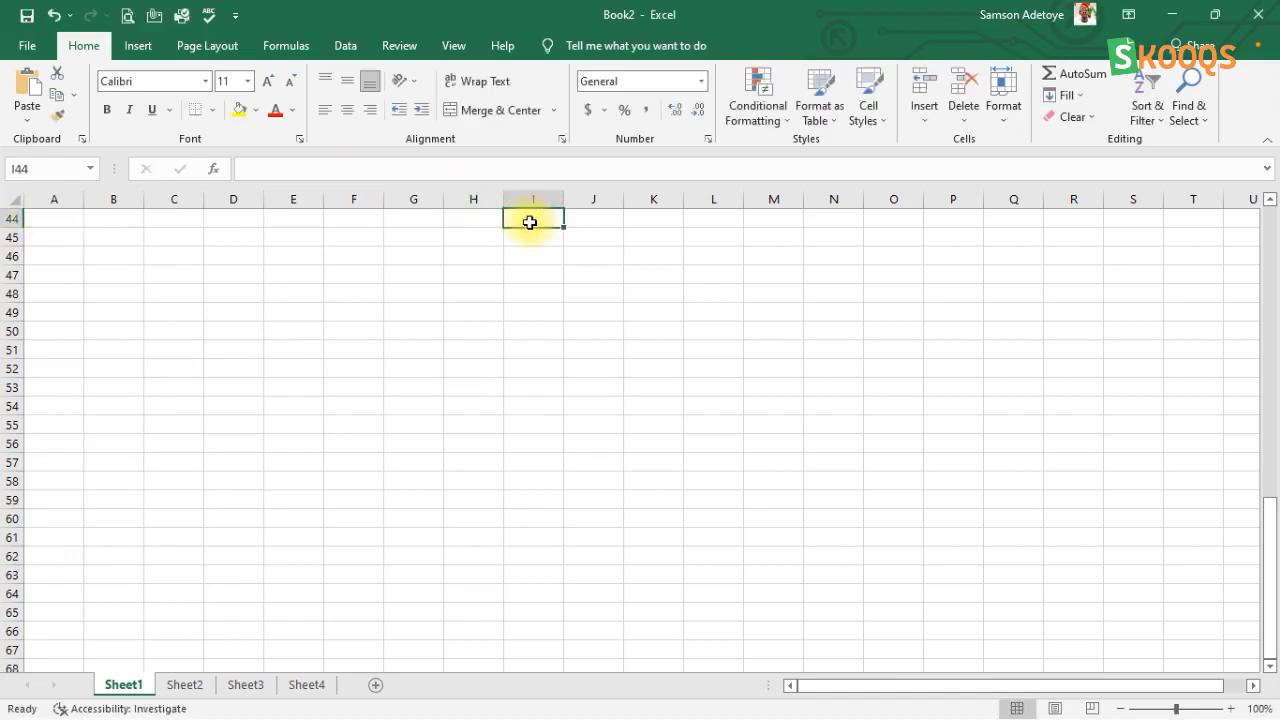
click(39, 215)
key(F2)
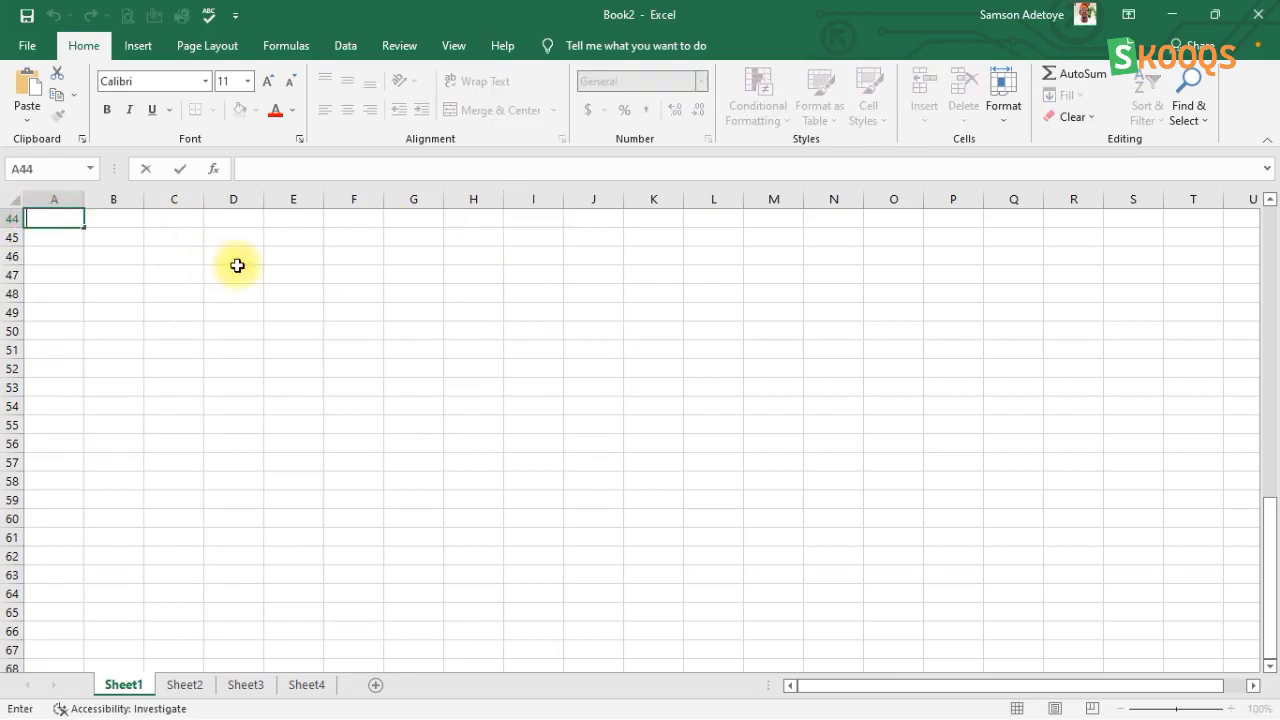
click(95, 230)
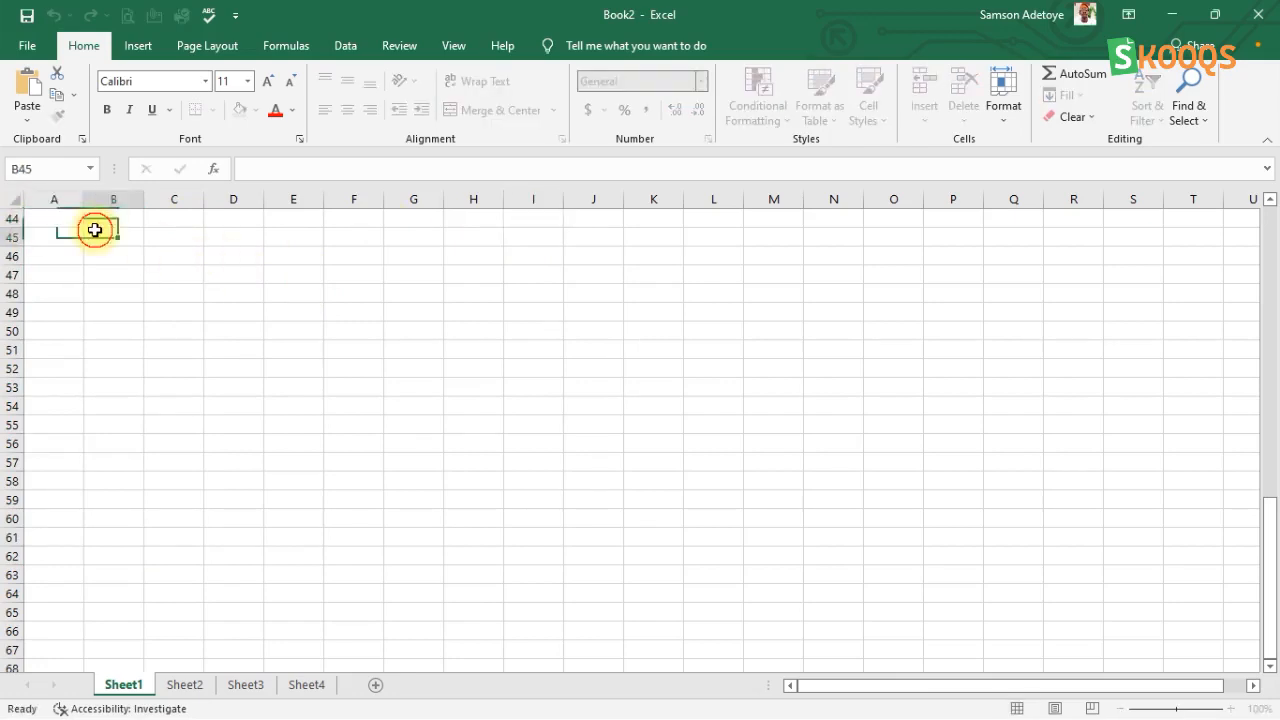
click(42, 216)
key(F2)
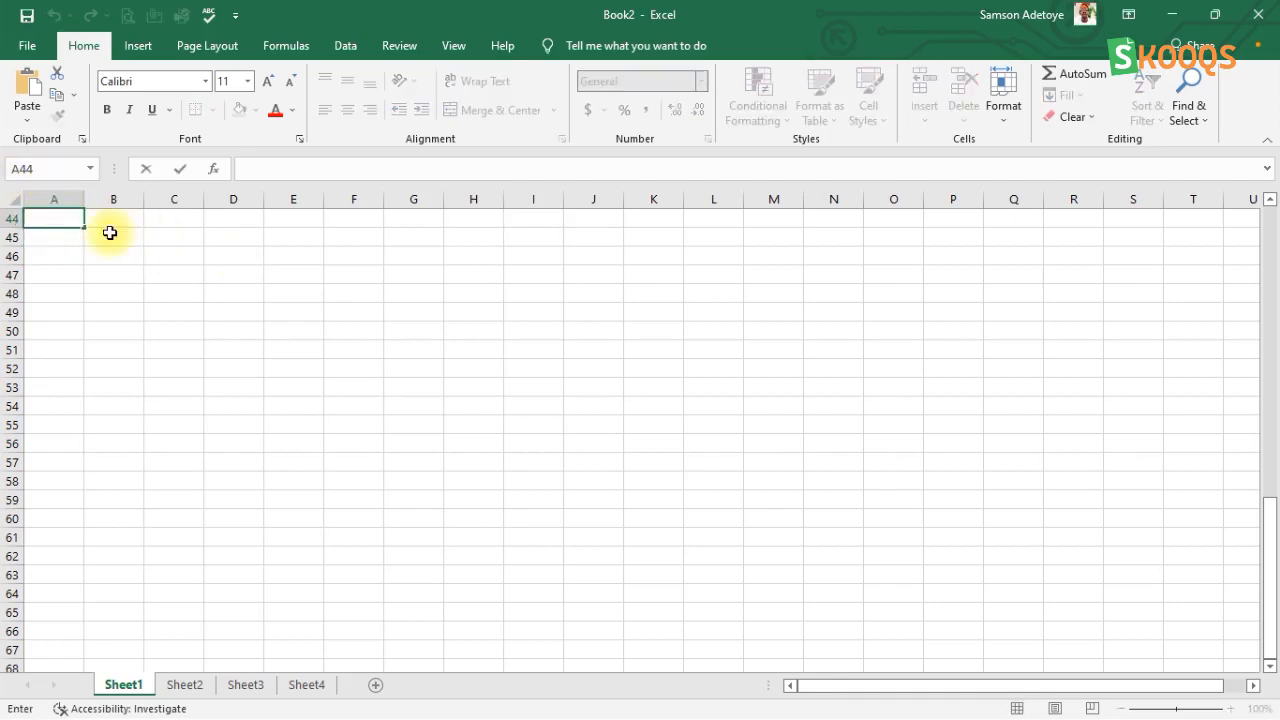
click(110, 232)
Step: Select the cell range A44:F63, followed by another block of cells starting at G44
drag(66, 218, 307, 330)
drag(390, 504, 361, 569)
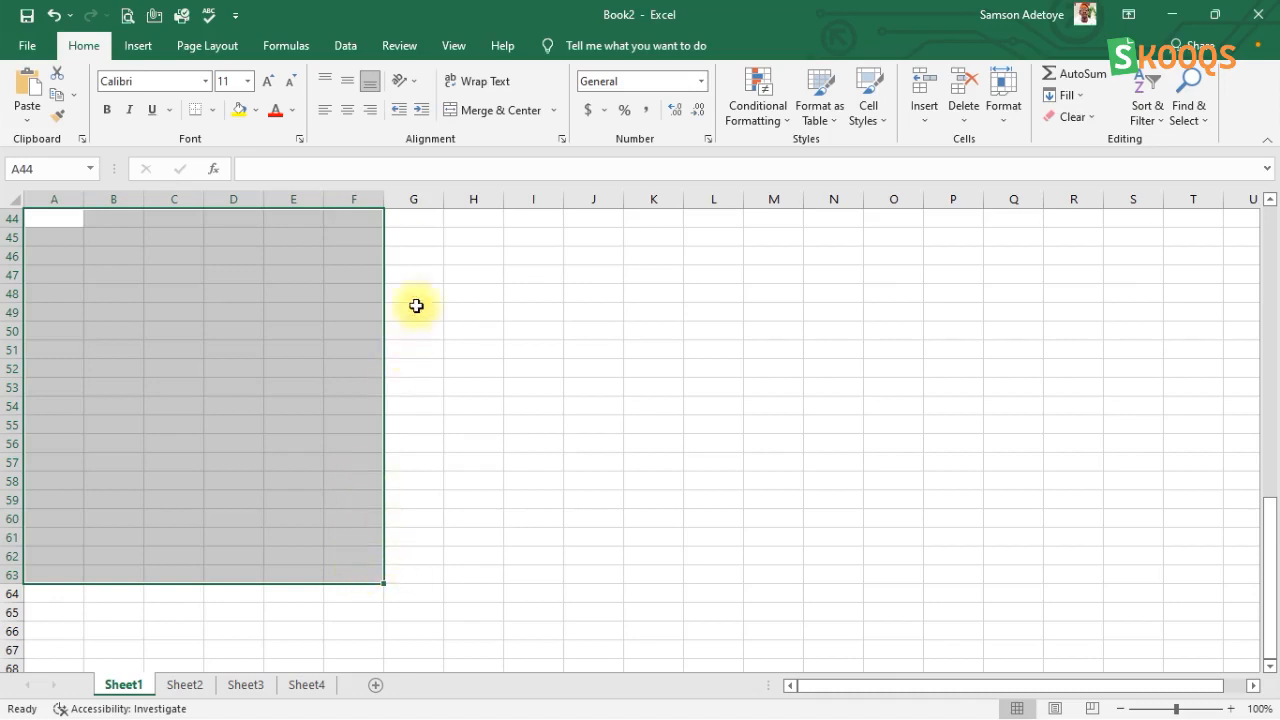
drag(419, 216, 523, 500)
Step: Put cell E44 into edit mode, and leave it empty by making C44 the active cell
drag(306, 211, 305, 214)
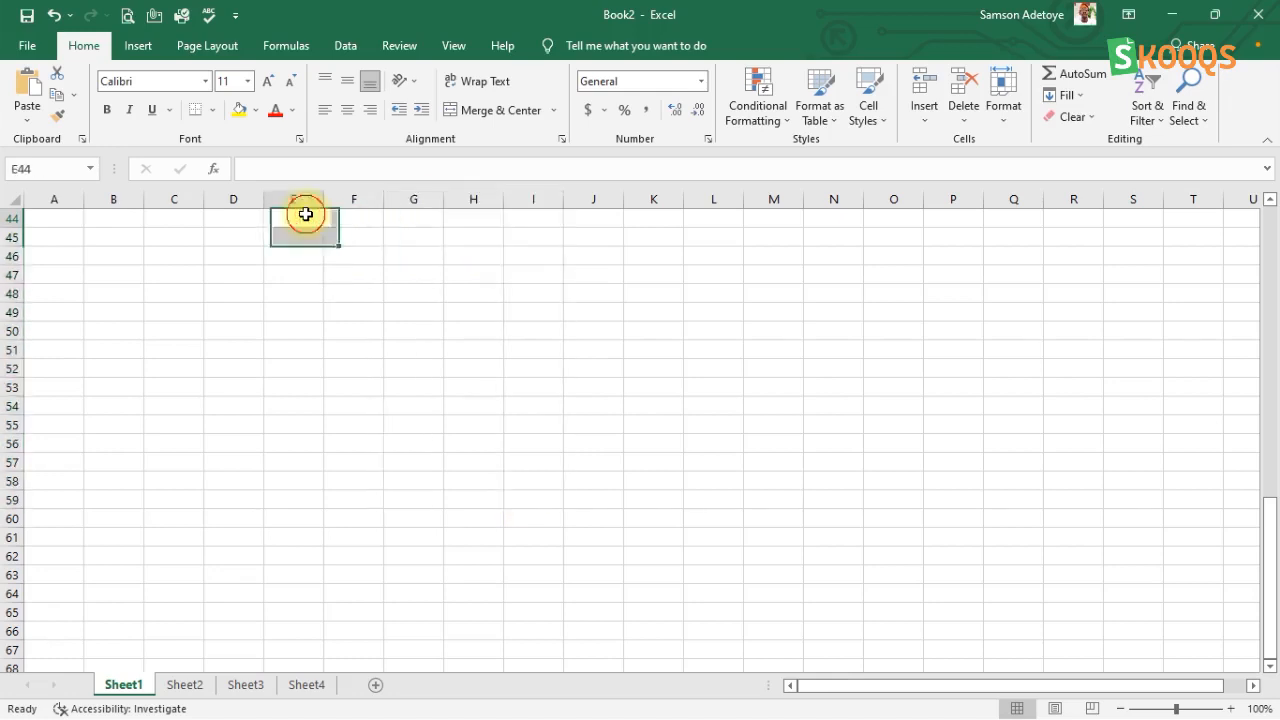
double_click(305, 213)
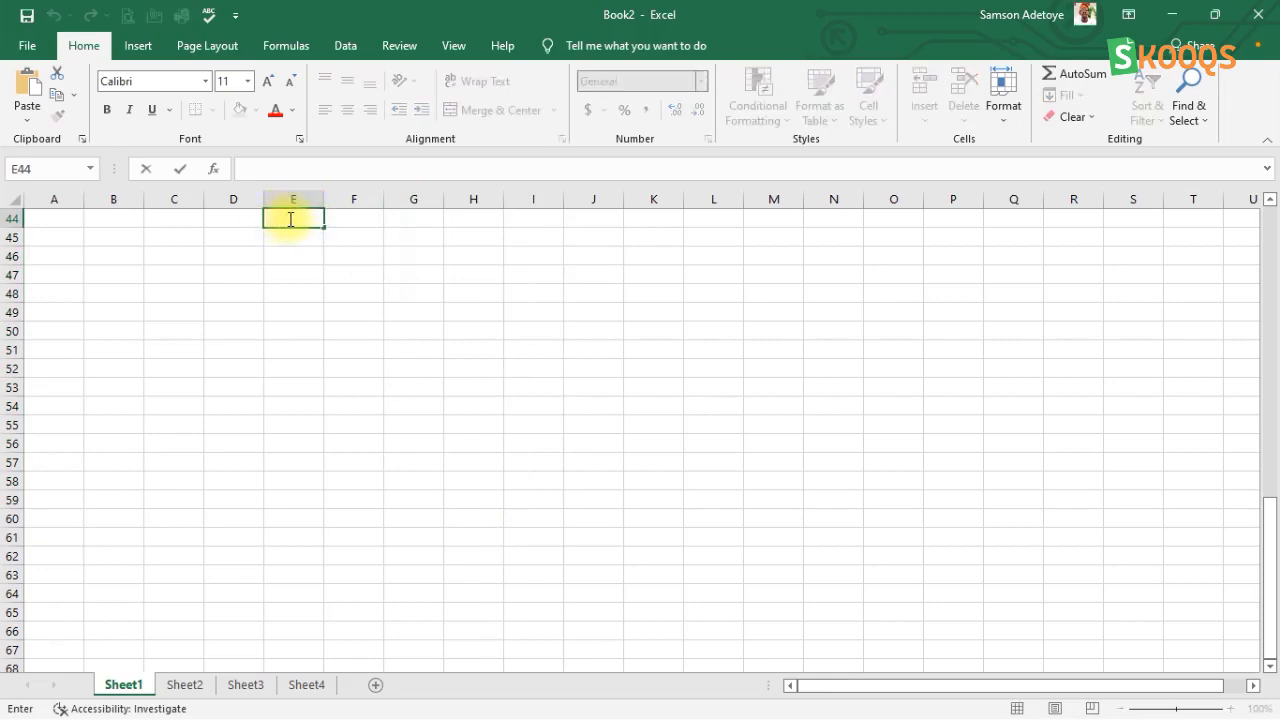
click(166, 216)
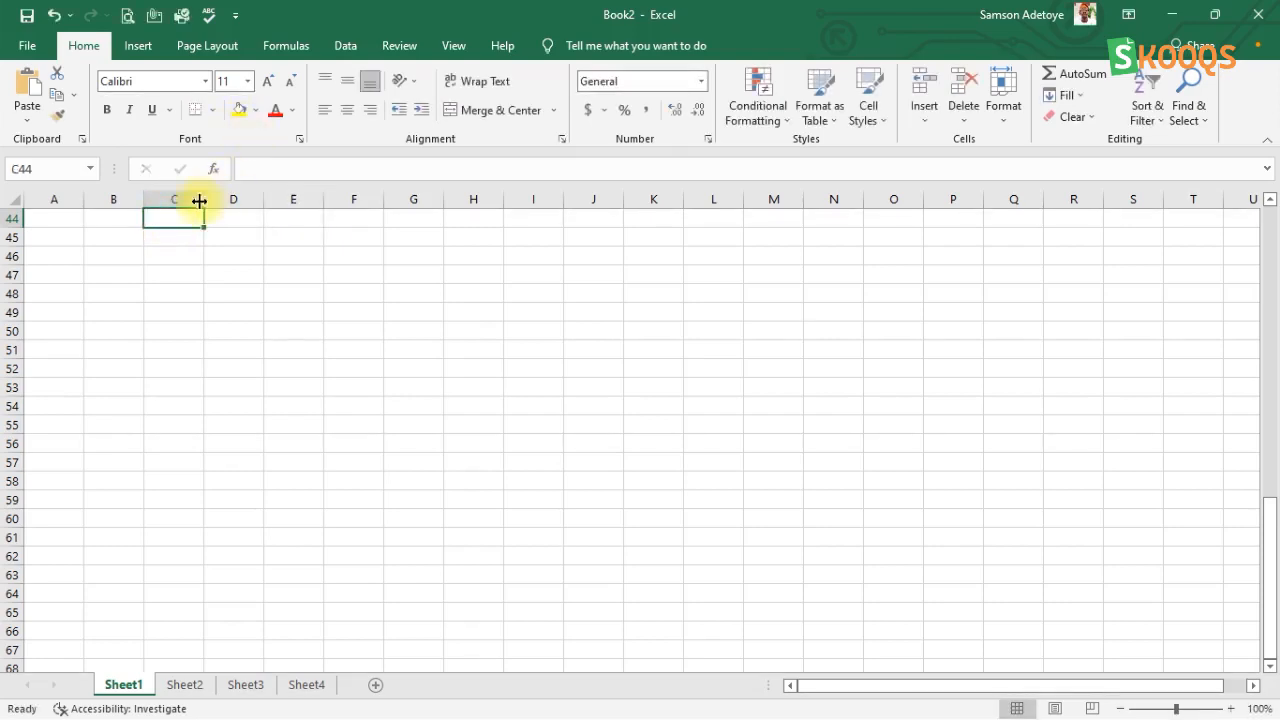
Step: Enter the text vbggg in cell C44 through the formula bar, and make B44 the active cell
click(300, 166)
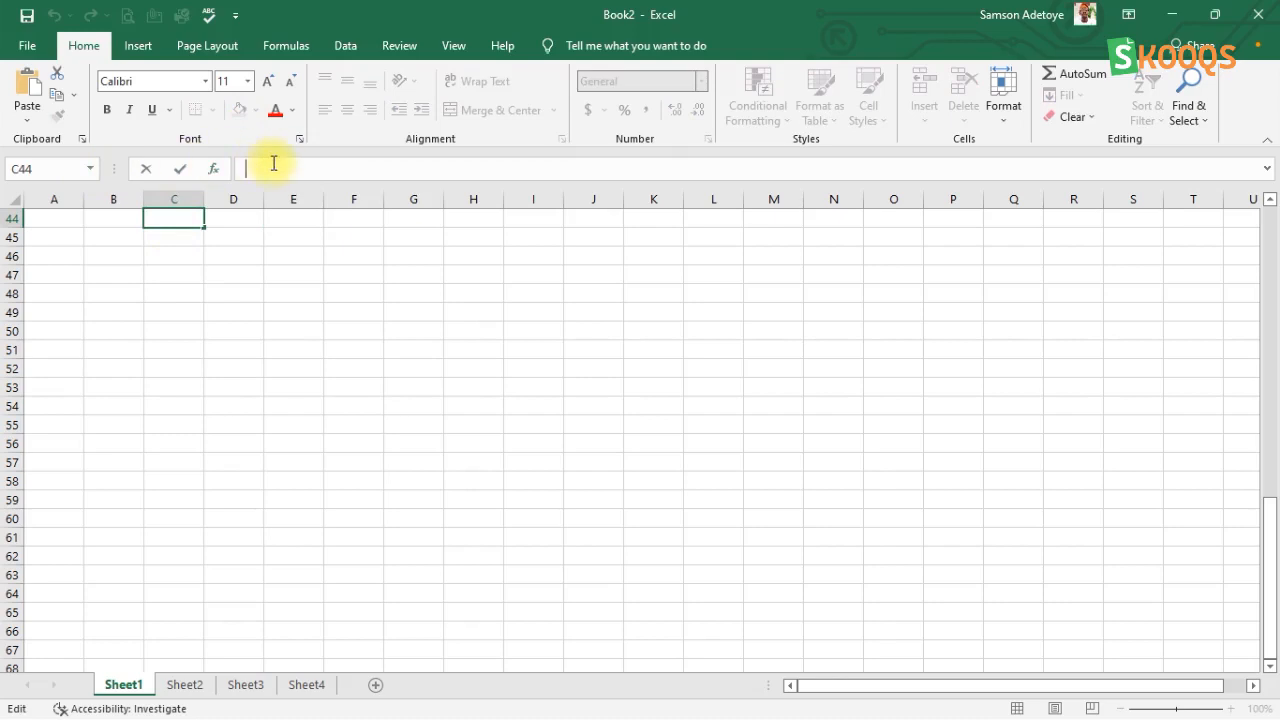
text(vbggg)
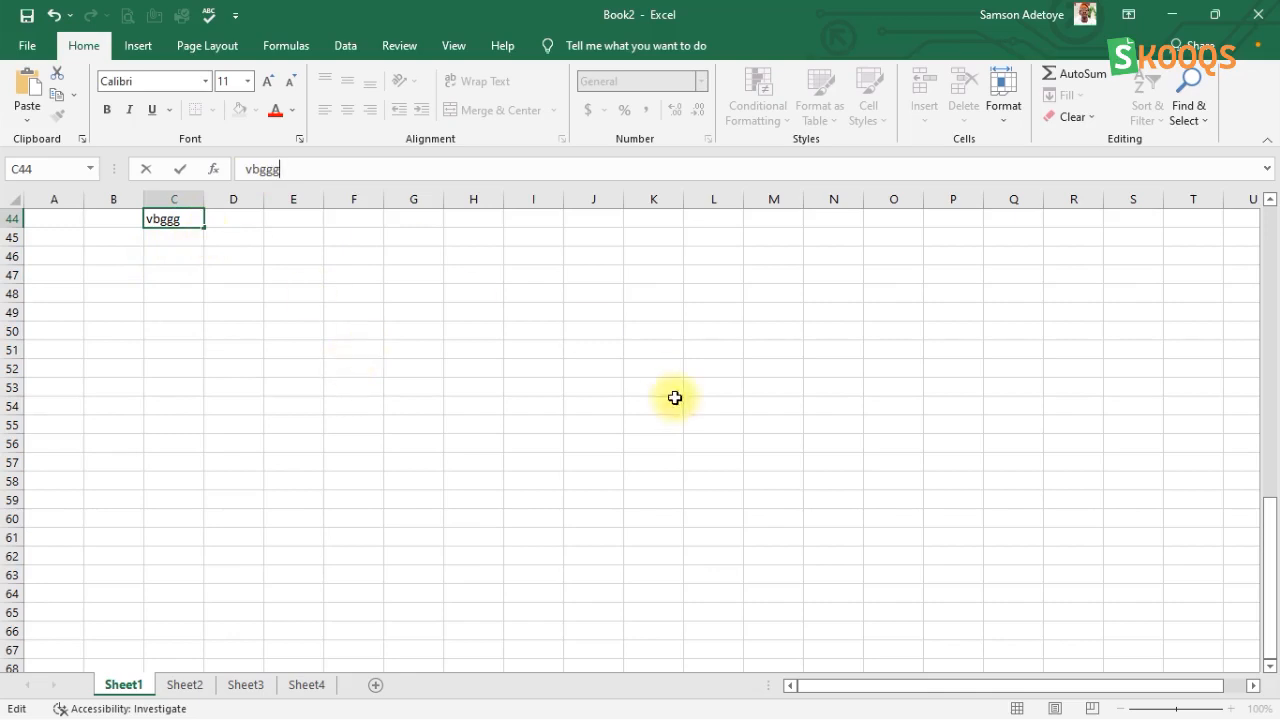
key(Return)
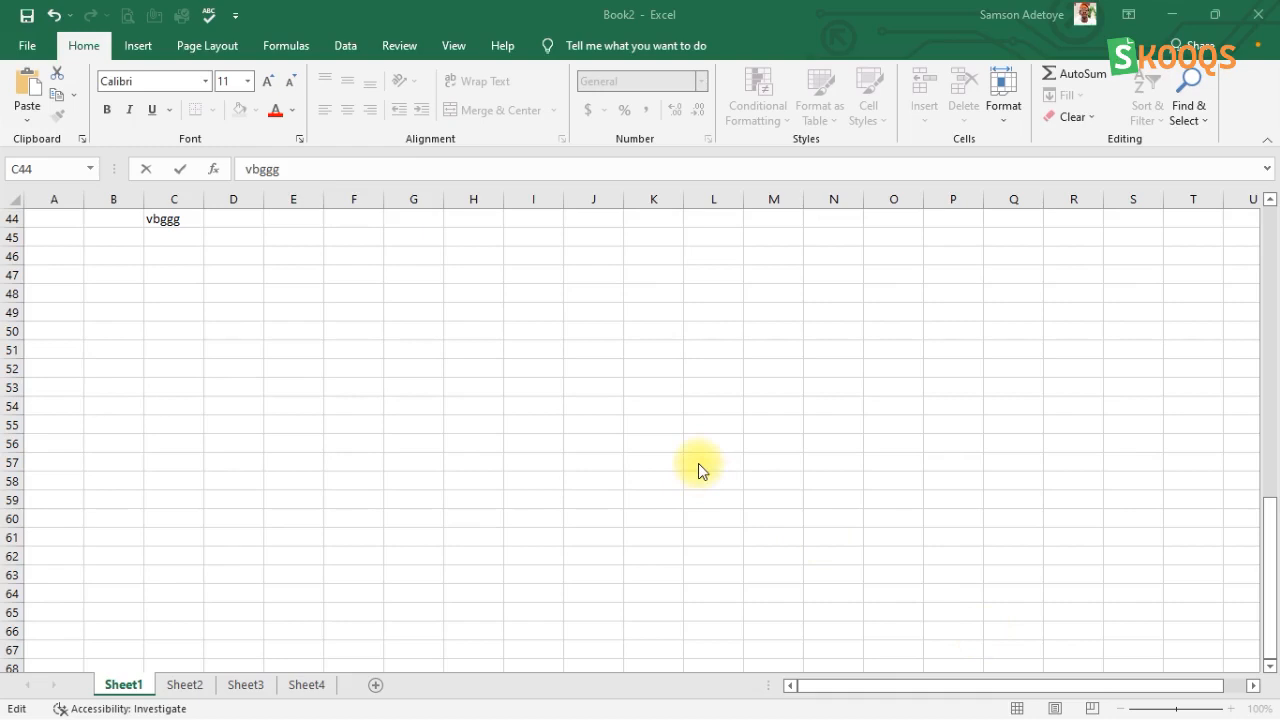
click(174, 216)
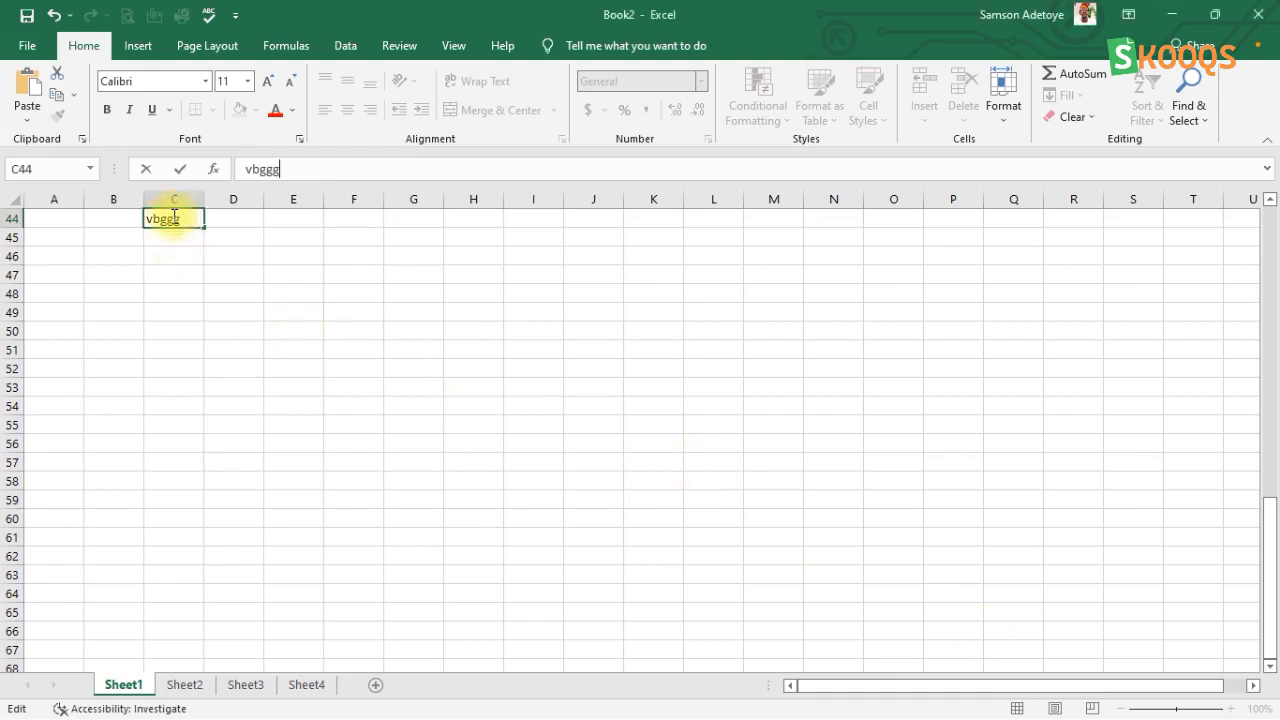
click(113, 219)
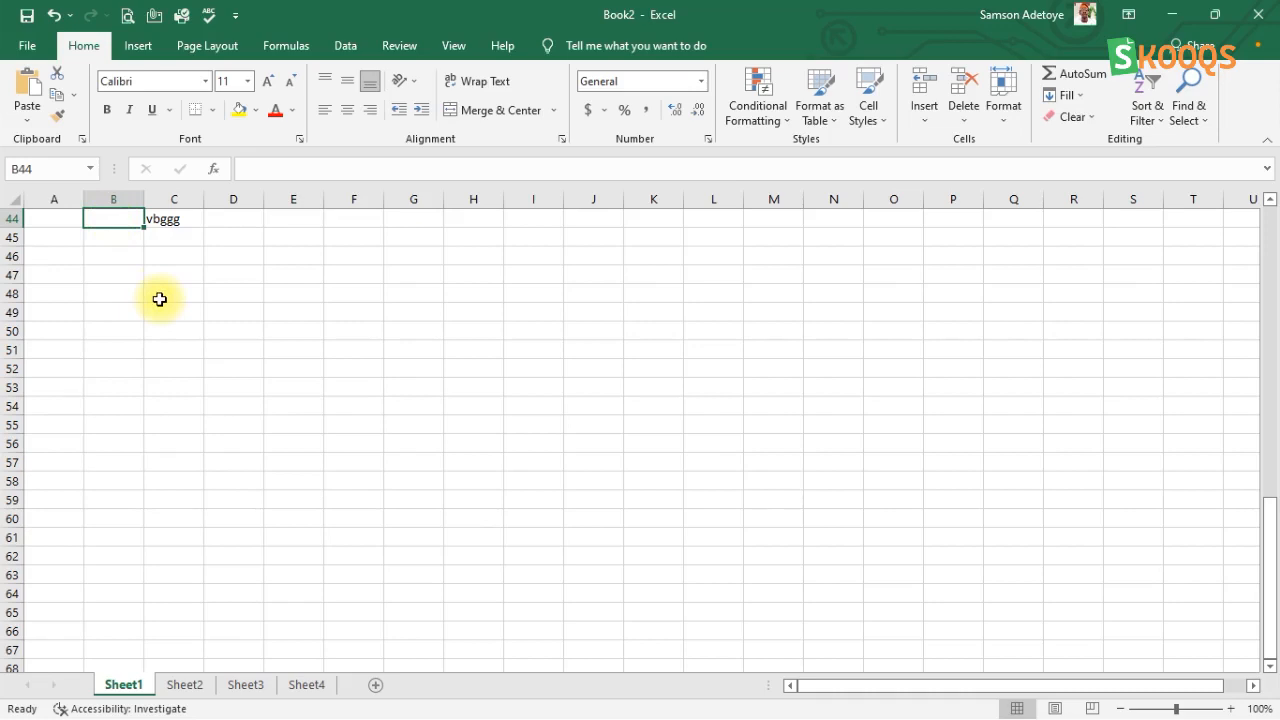
Step: Enter the text "let go" directly in cell B45
click(100, 236)
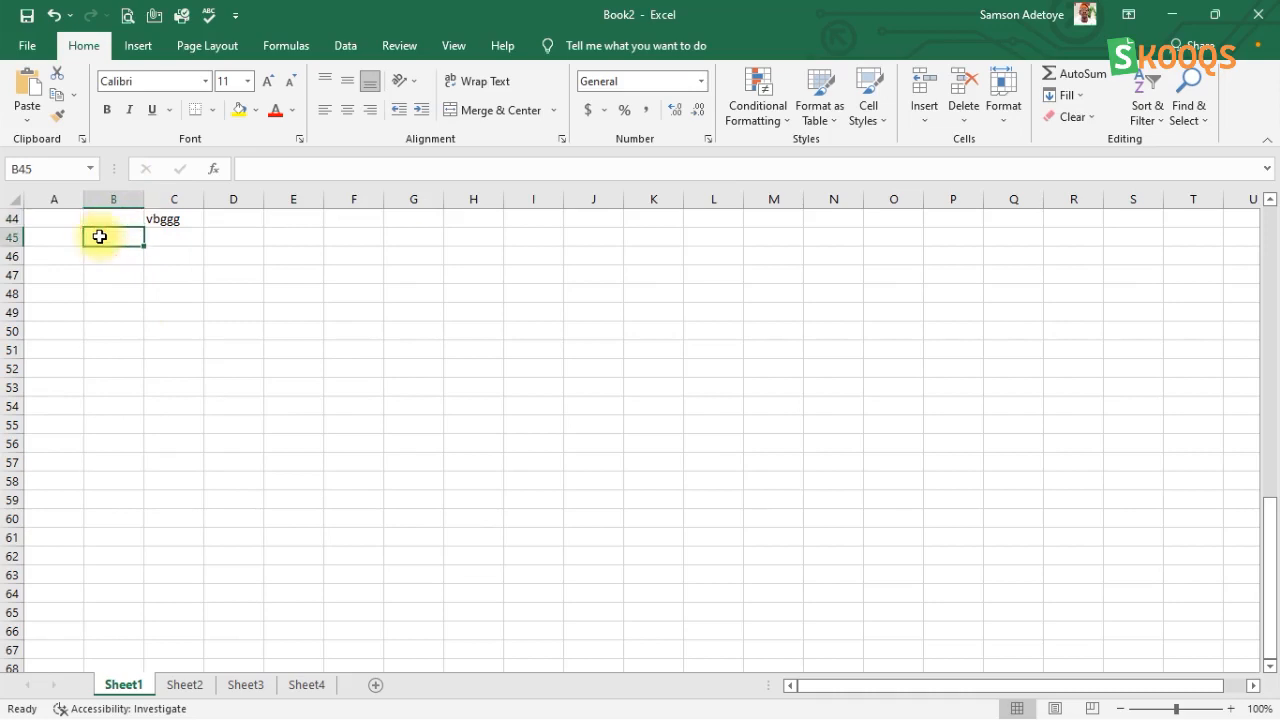
text(le)
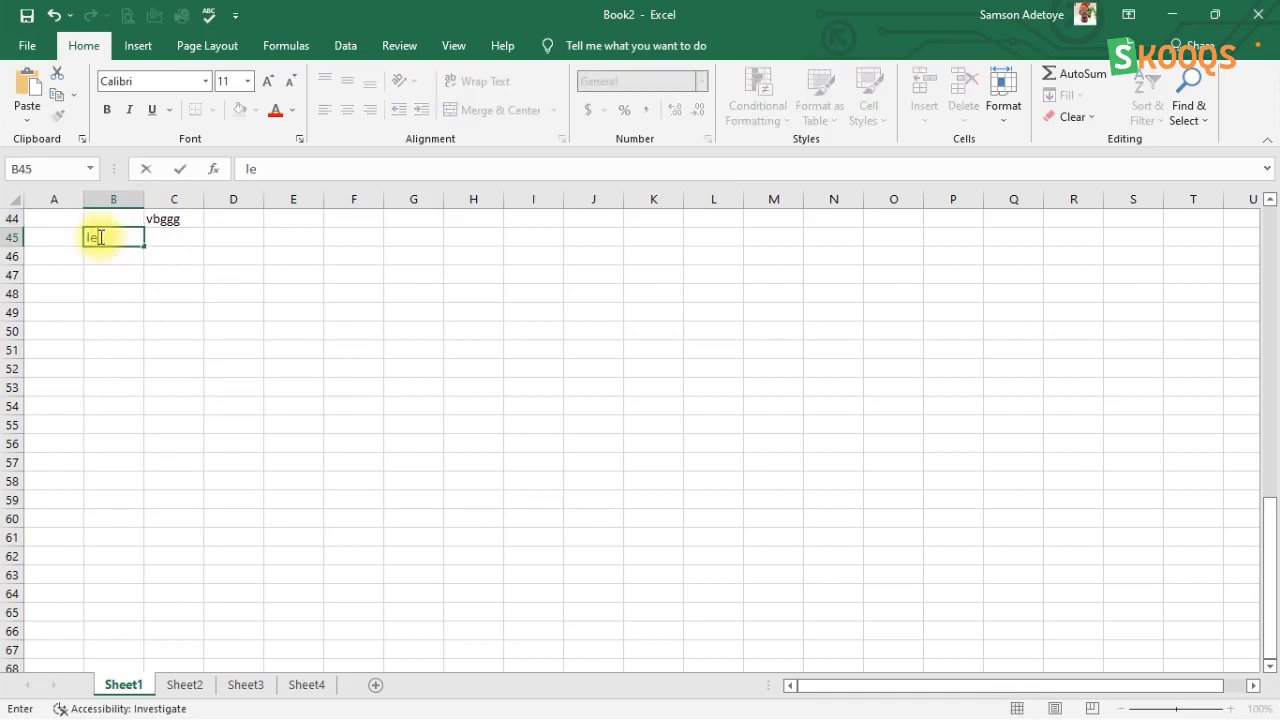
text(t go)
key(Return)
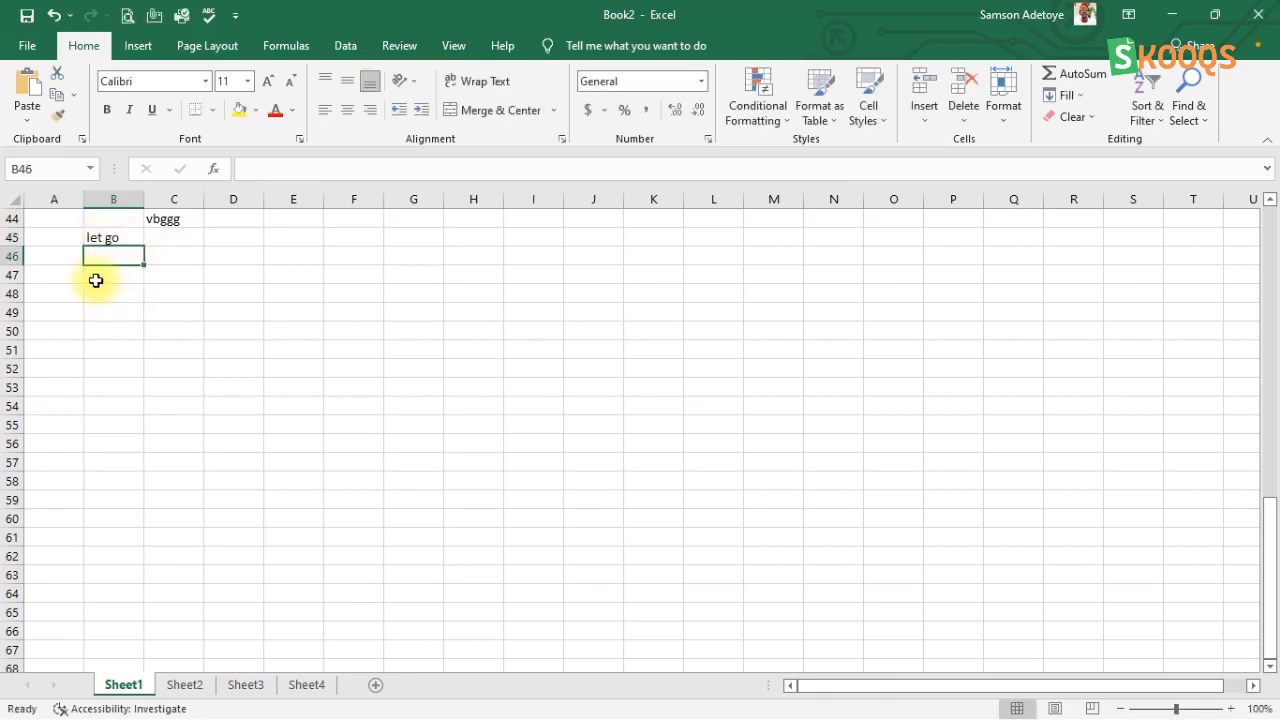
Step: Enter the date 10/05/2020 in cell A45
click(49, 243)
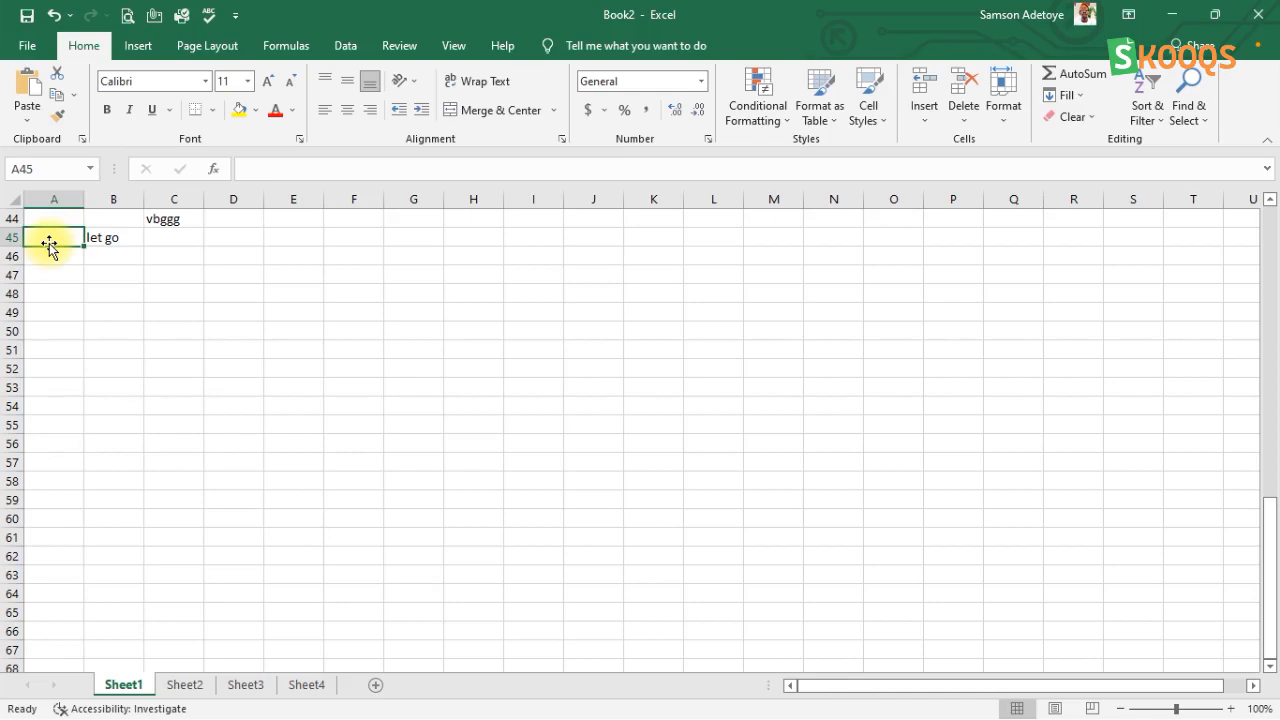
text(10)
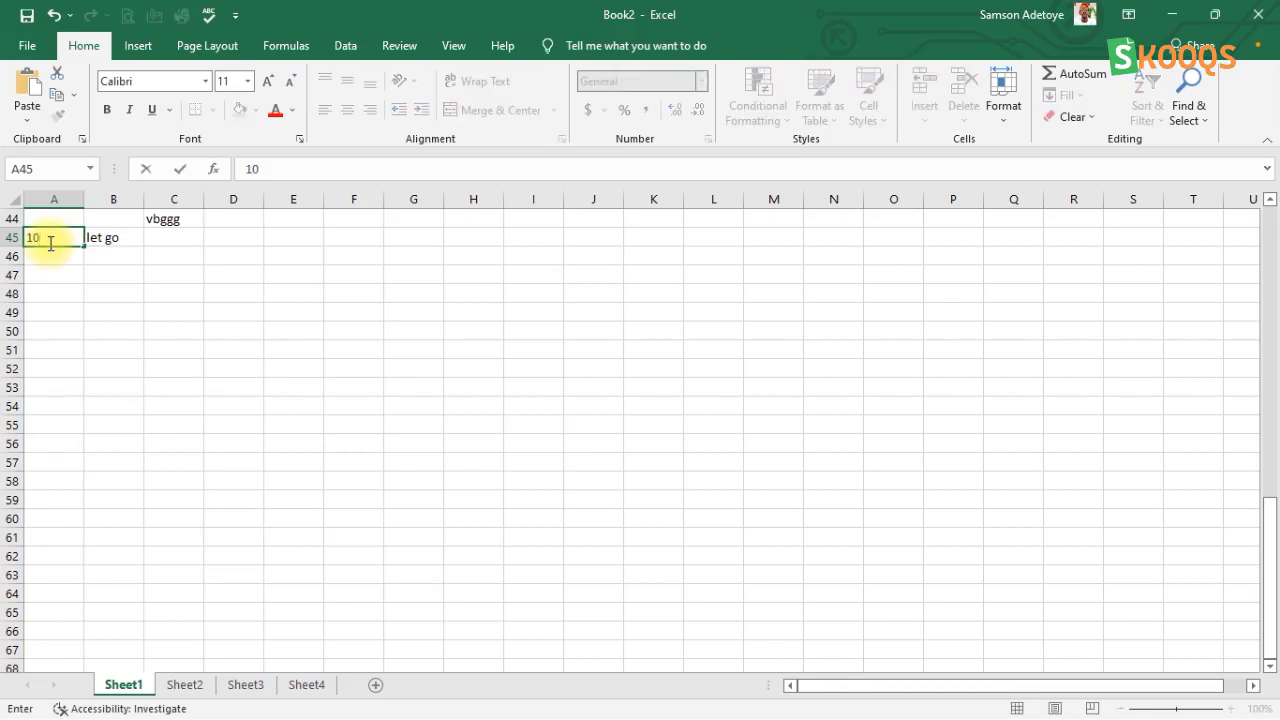
text(/05/2020)
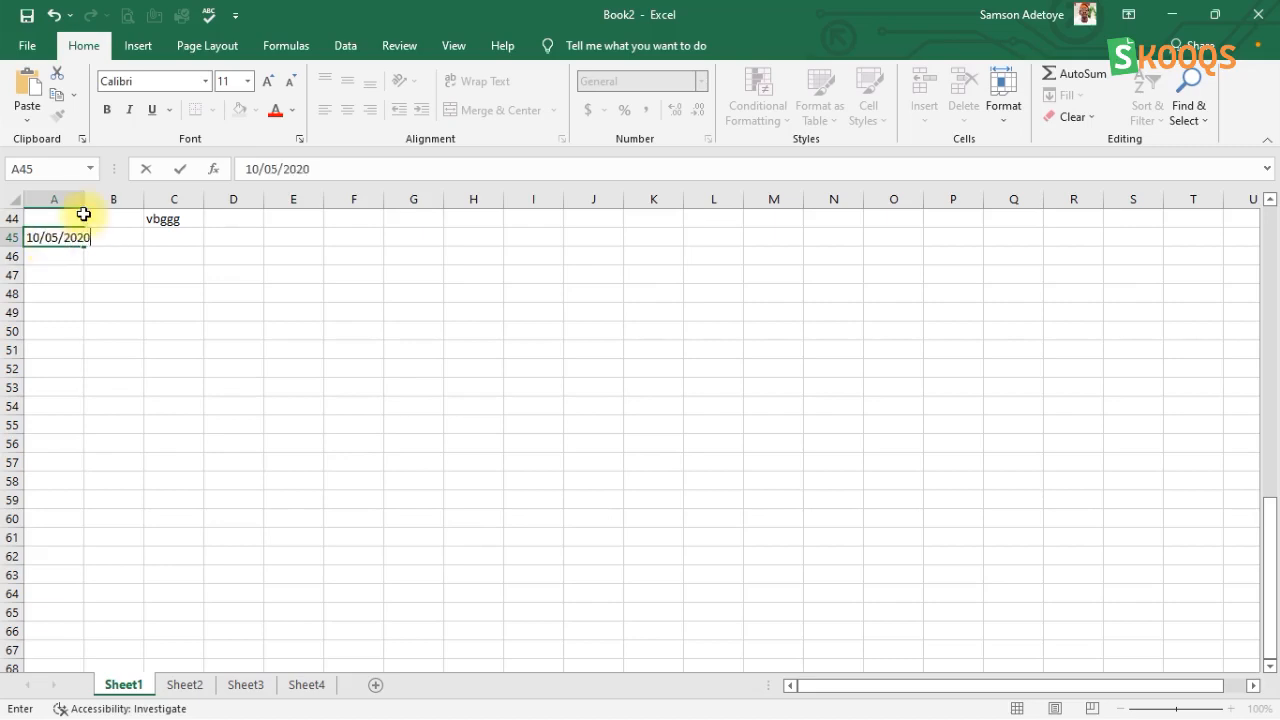
key(Return)
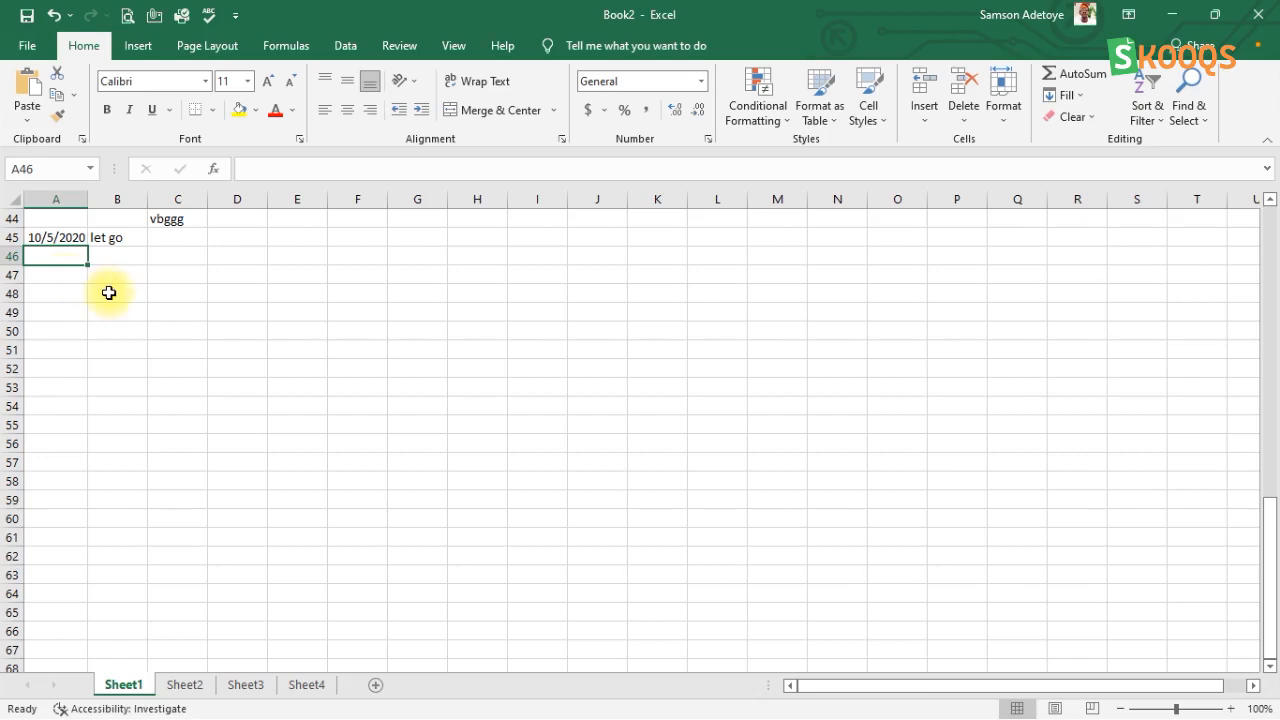
Step: Fill the date series from A45 down to A58, and widen column A until all the dates fit
click(56, 237)
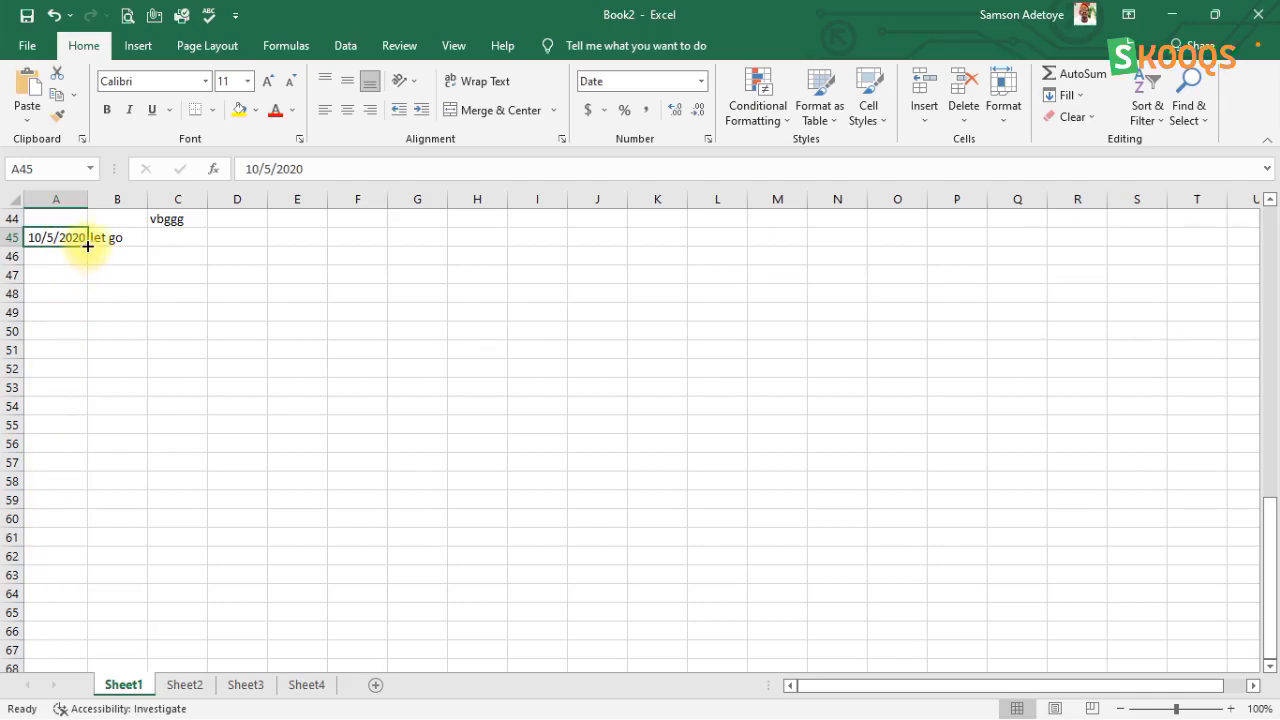
drag(88, 245, 94, 481)
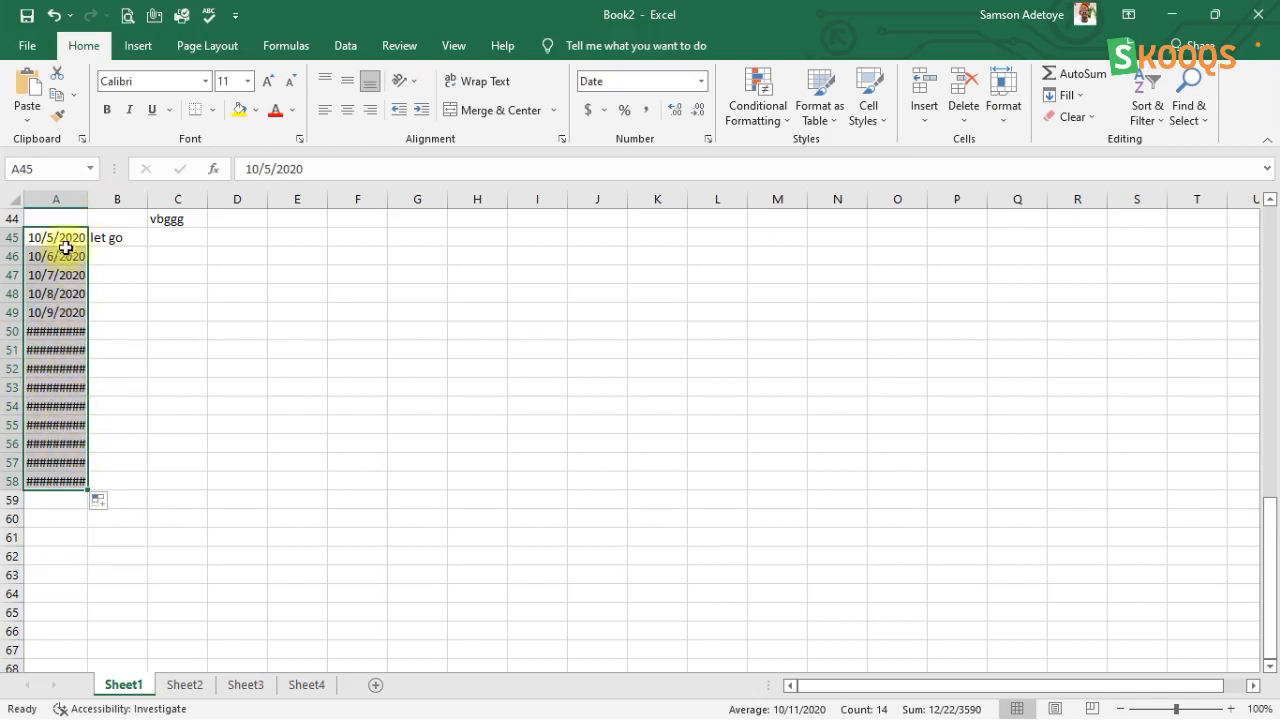
drag(88, 199, 99, 200)
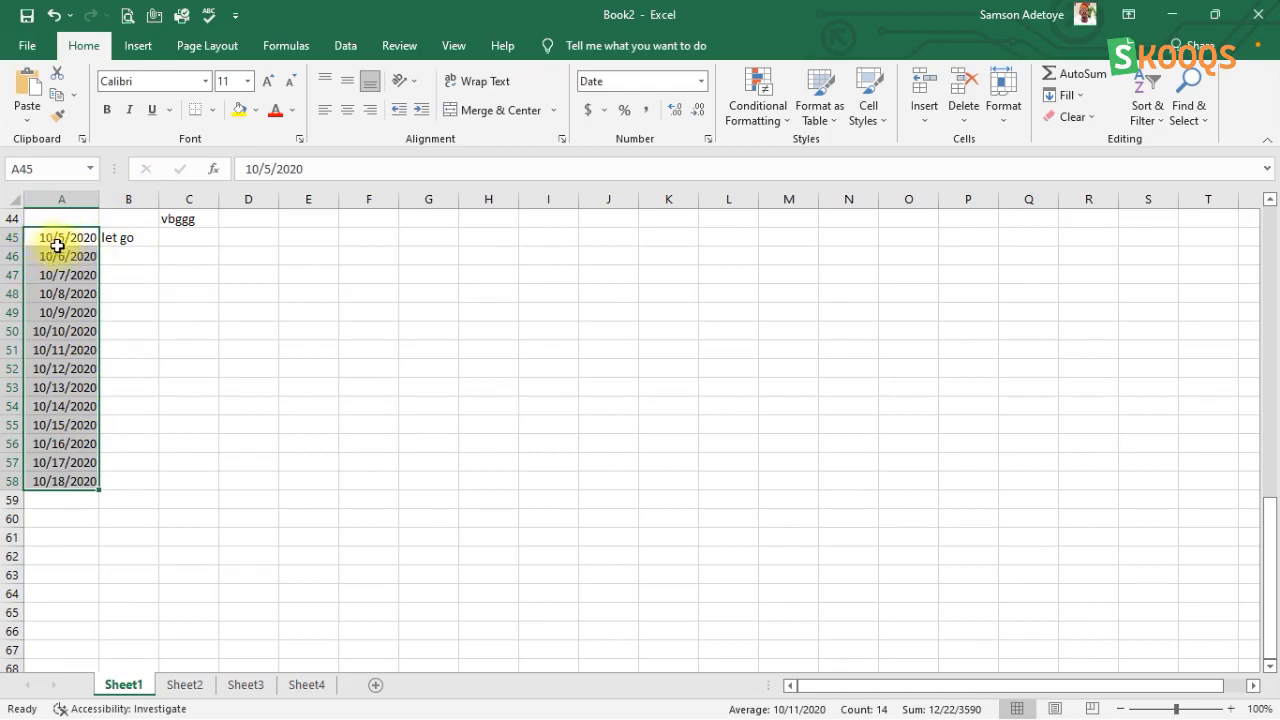
Step: Make the date cells A45, A46, A47 and A48 active one after another to view their contents
click(62, 245)
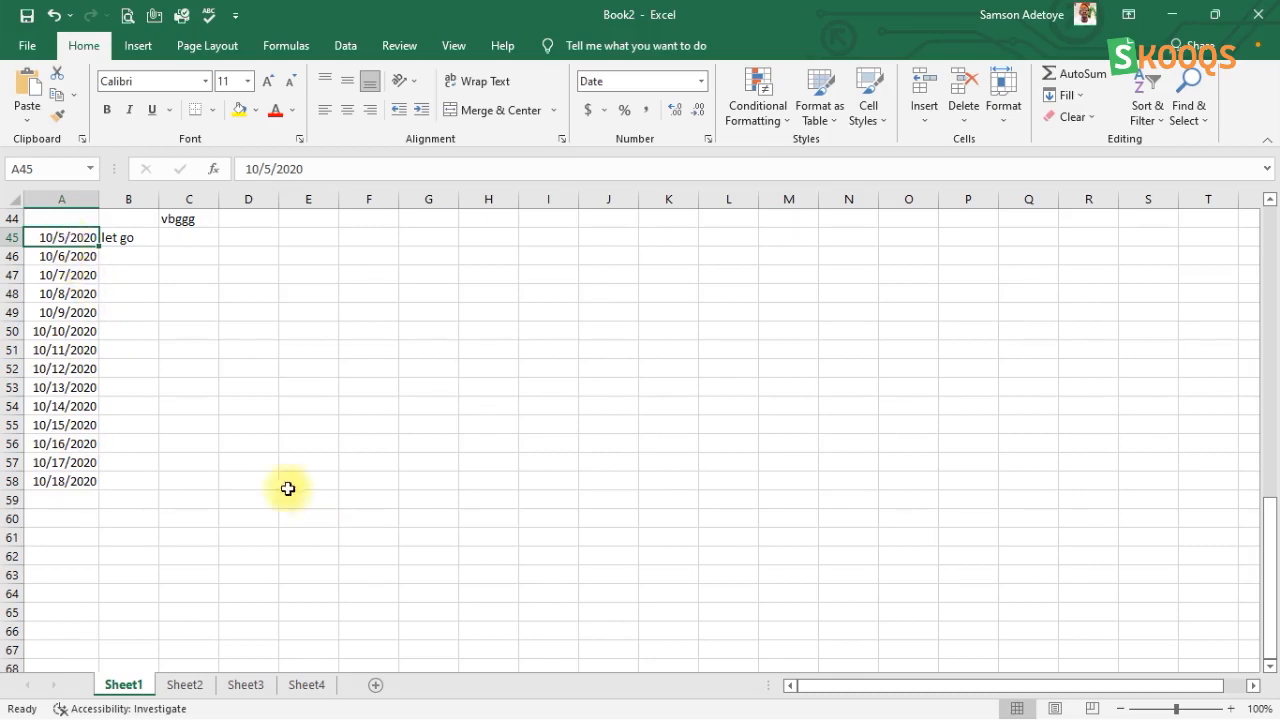
click(78, 258)
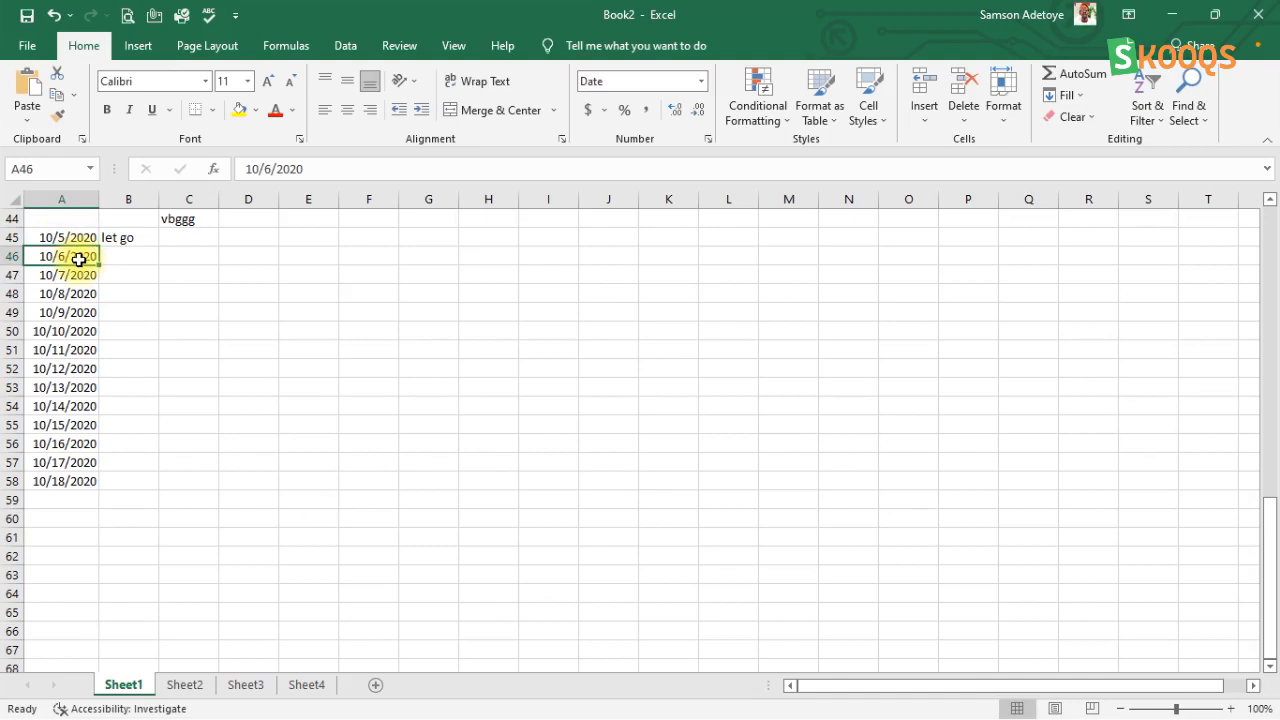
click(77, 275)
click(75, 294)
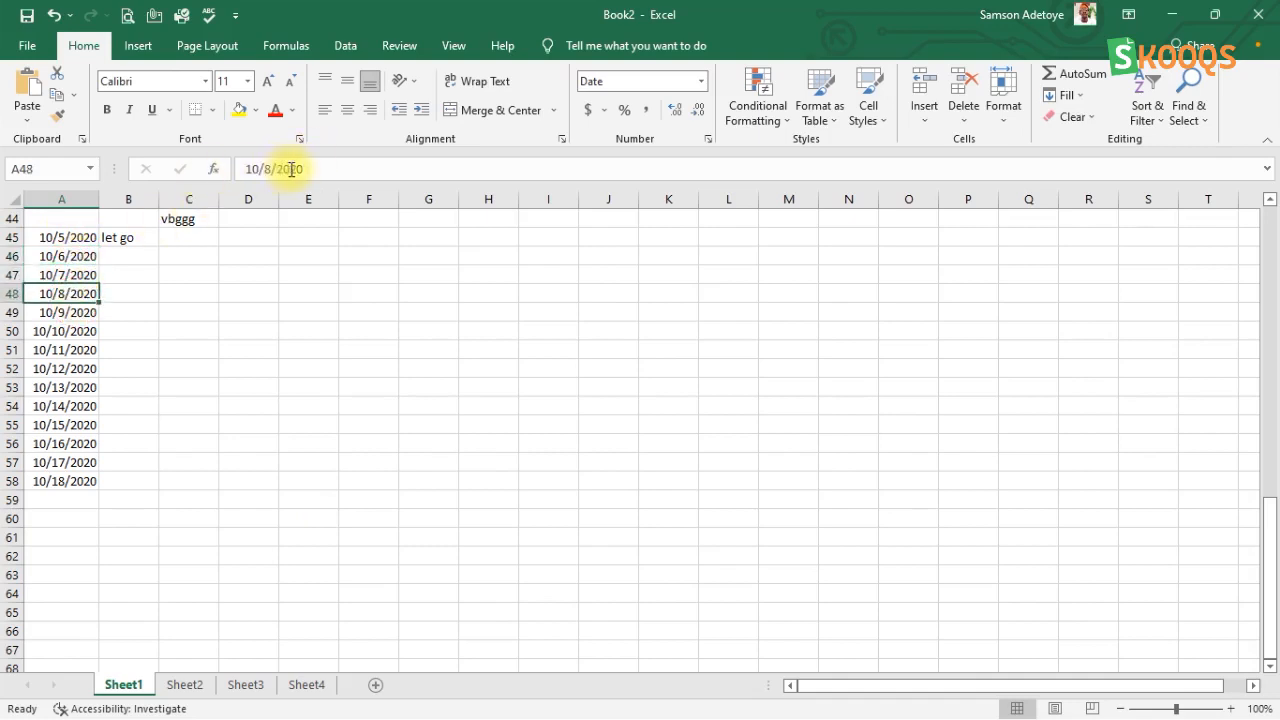
Step: Clear the contents of cell A45, and move the active cell down to A46
click(76, 240)
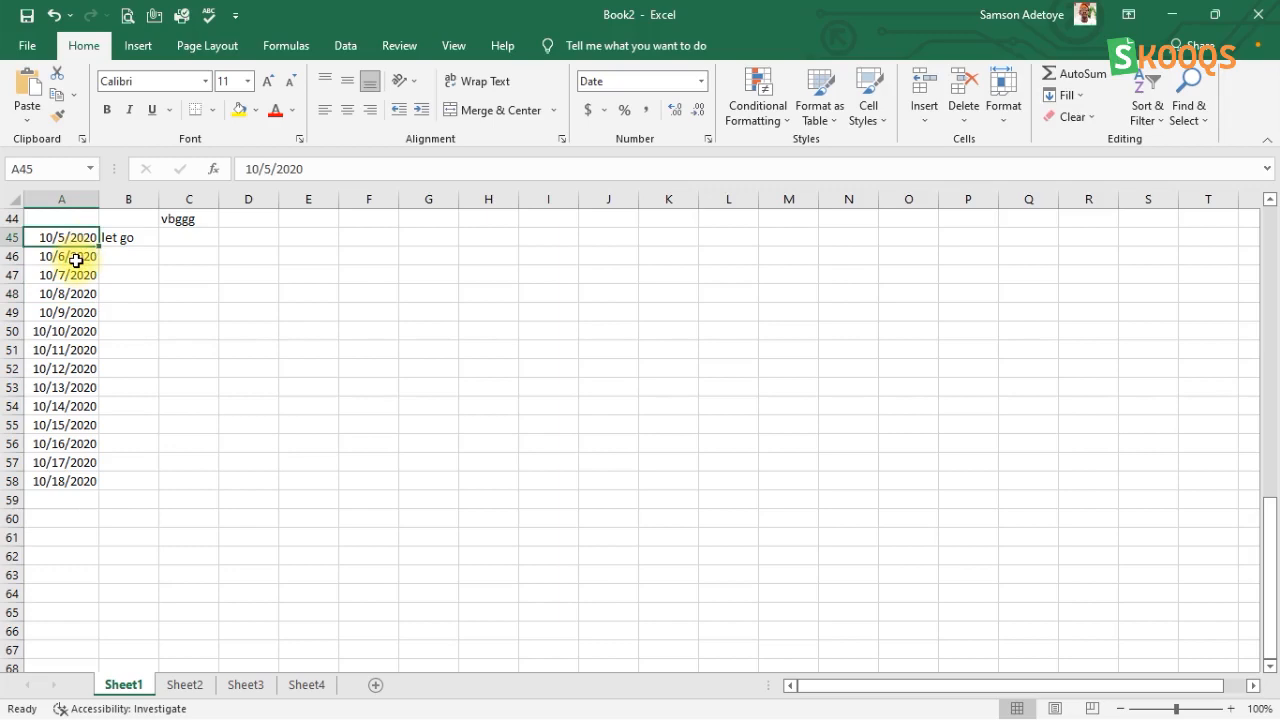
key(BackSpace)
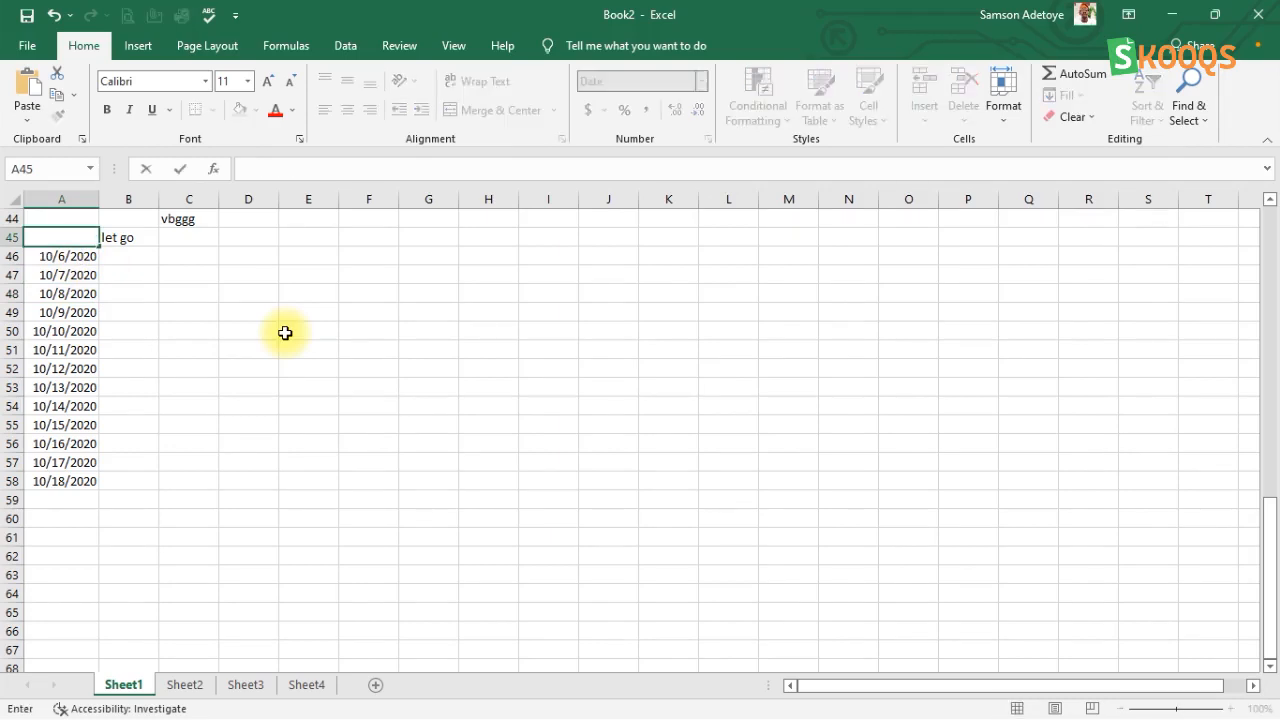
key(Escape)
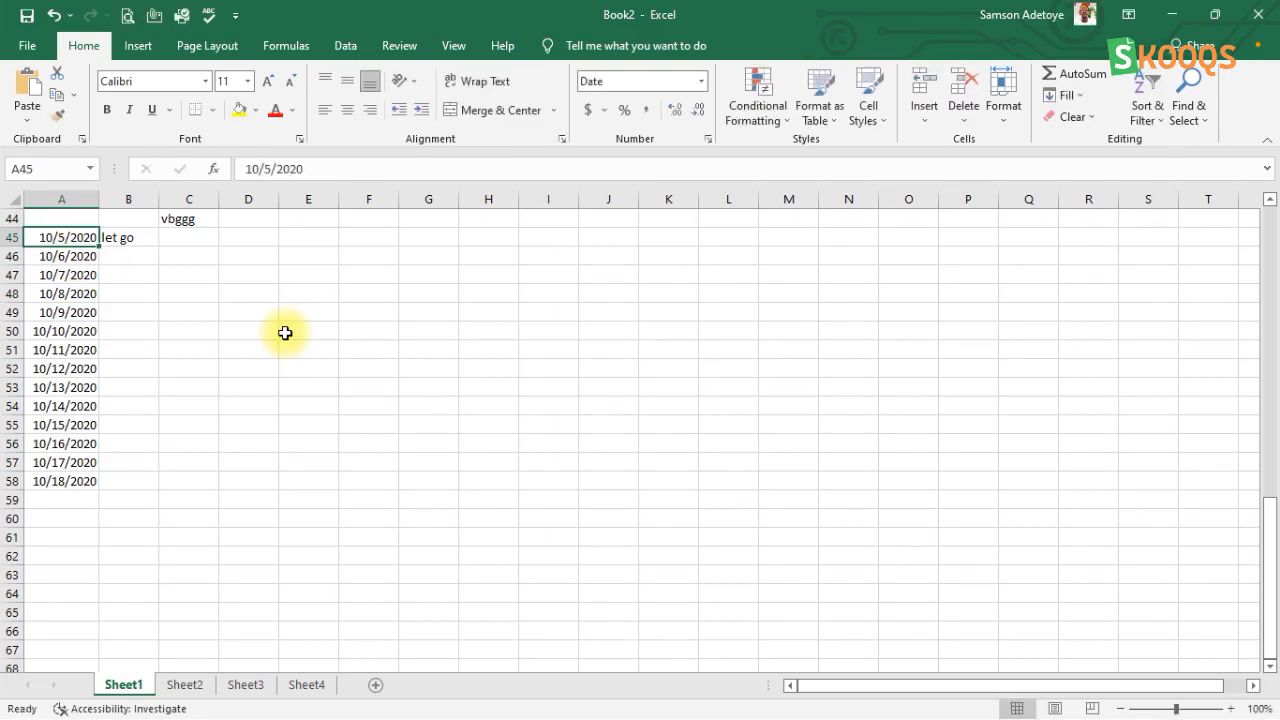
key(Delete)
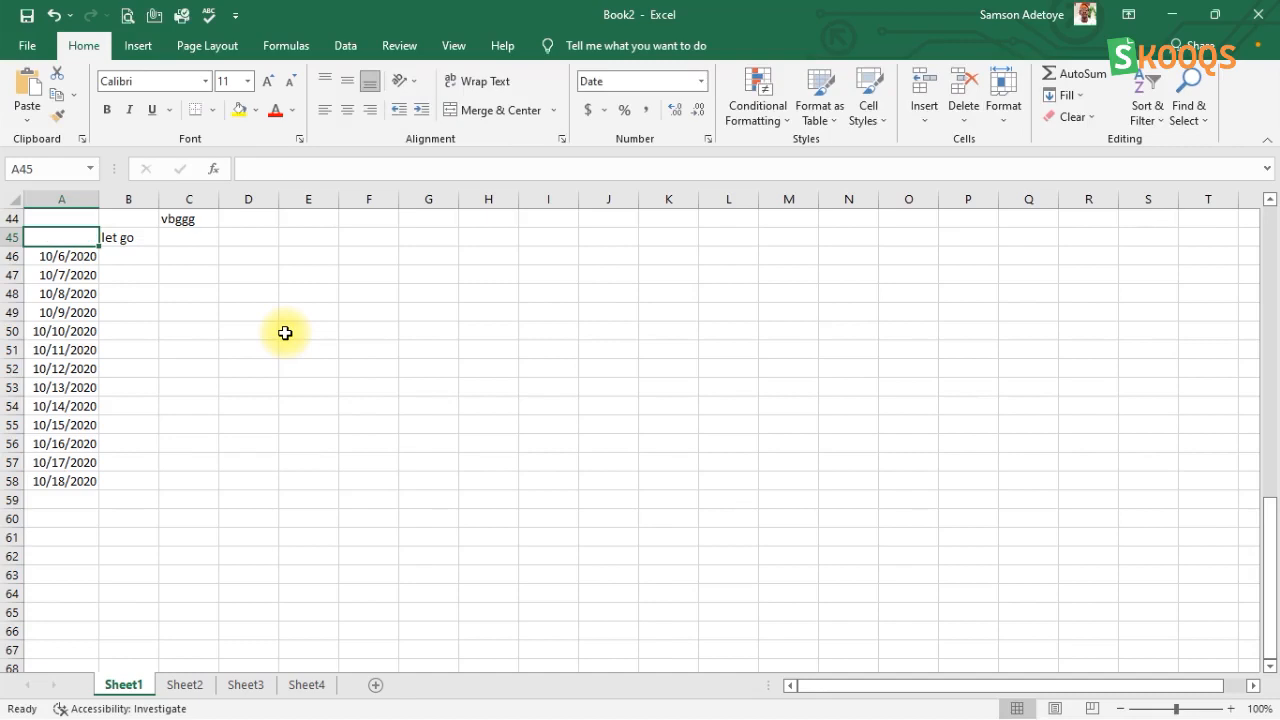
key(Down)
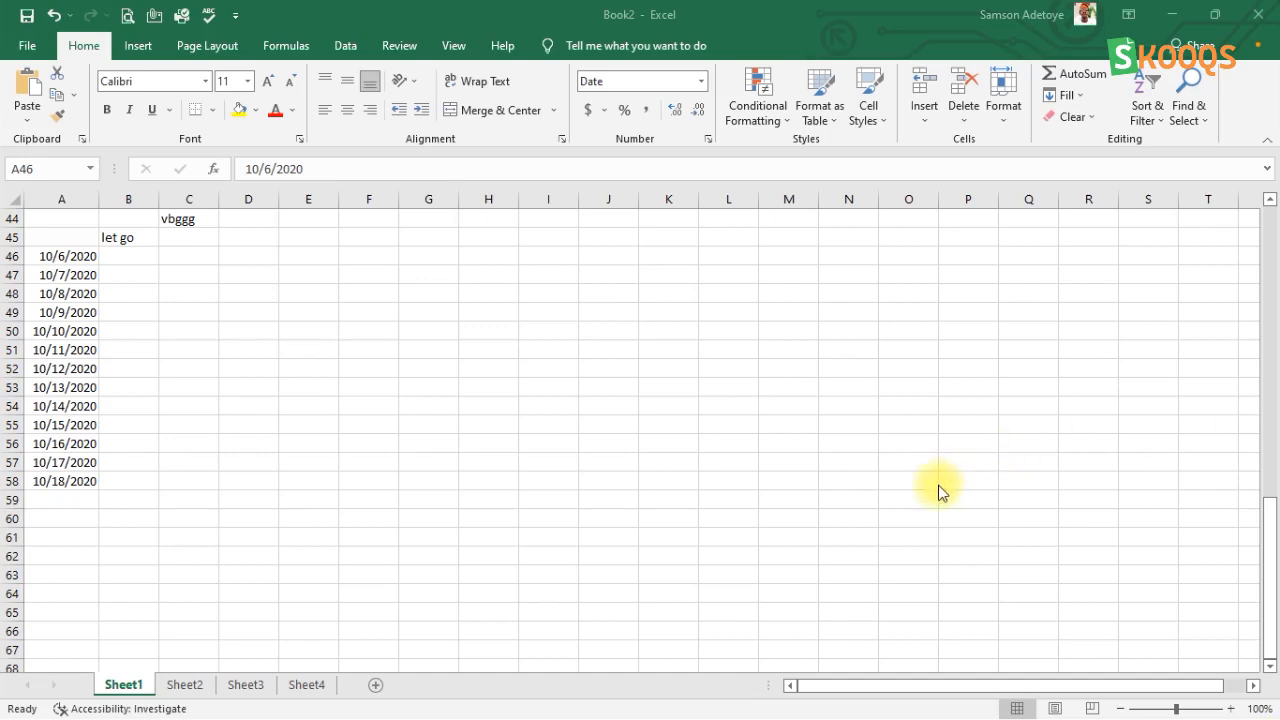
Step: Select the cell range A46:F46, and clear that selection by making A47 the active cell
click(77, 255)
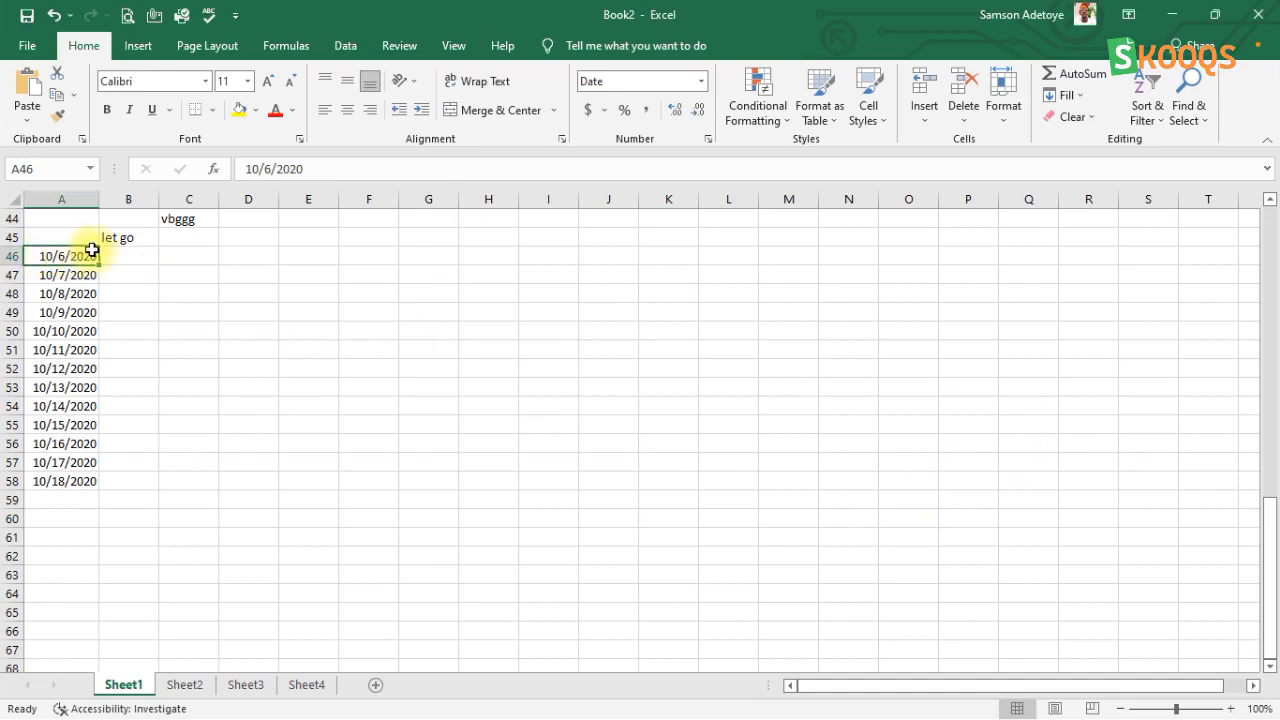
key(shift+Right)
key(shift+Right)
key(shift+Right)
key(shift+Right)
key(shift+Right)
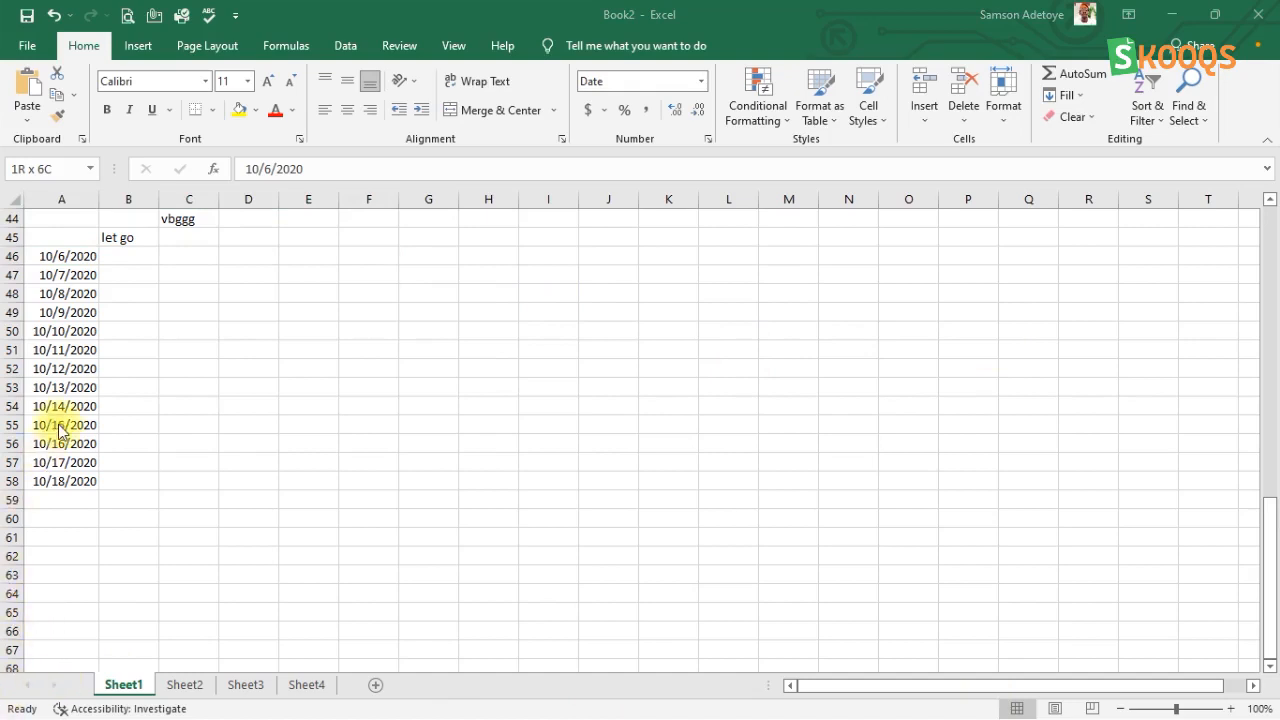
click(402, 252)
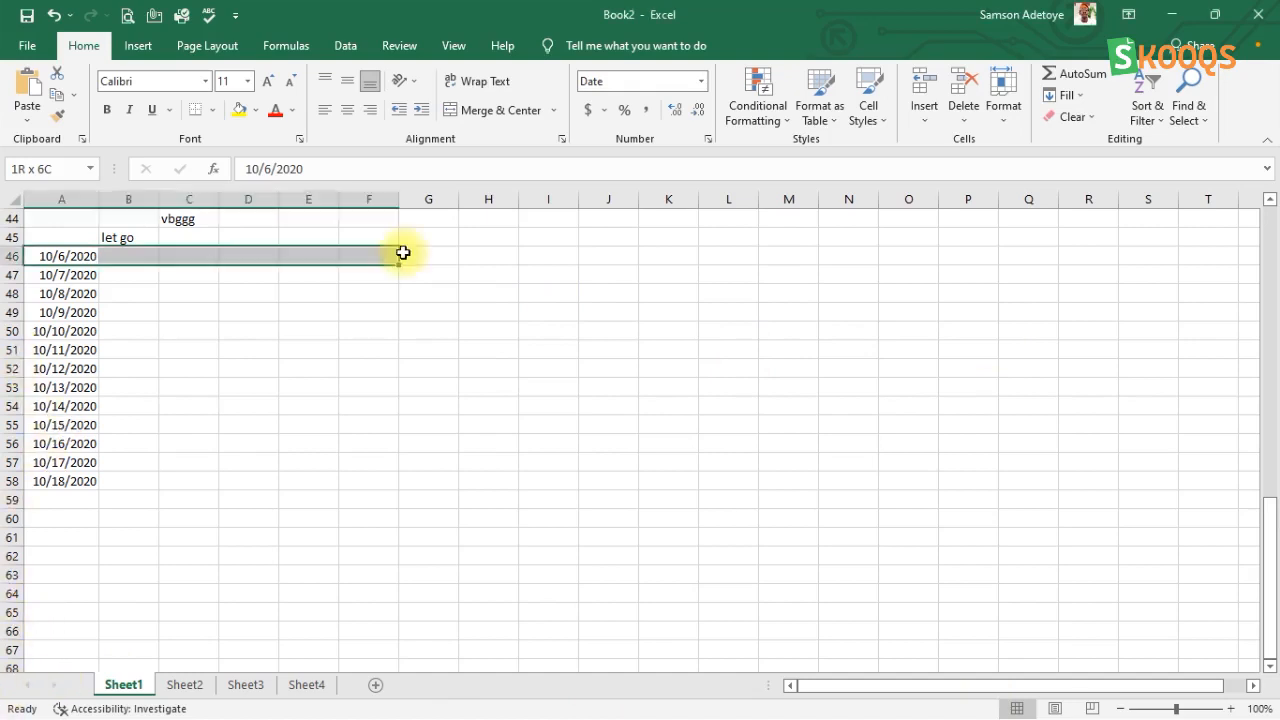
click(48, 274)
Step: Delete the cells in the range A46:C46 with the Shift cells left option
click(47, 256)
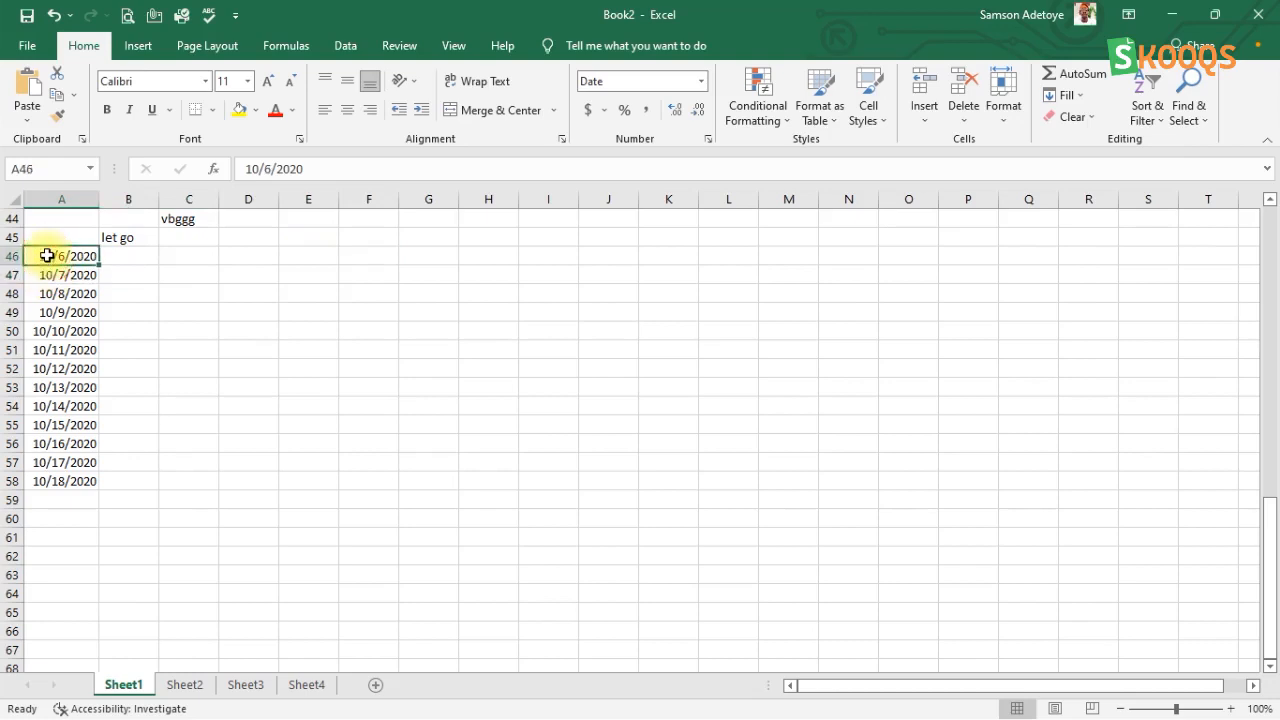
key(shift+Right)
key(shift+Right)
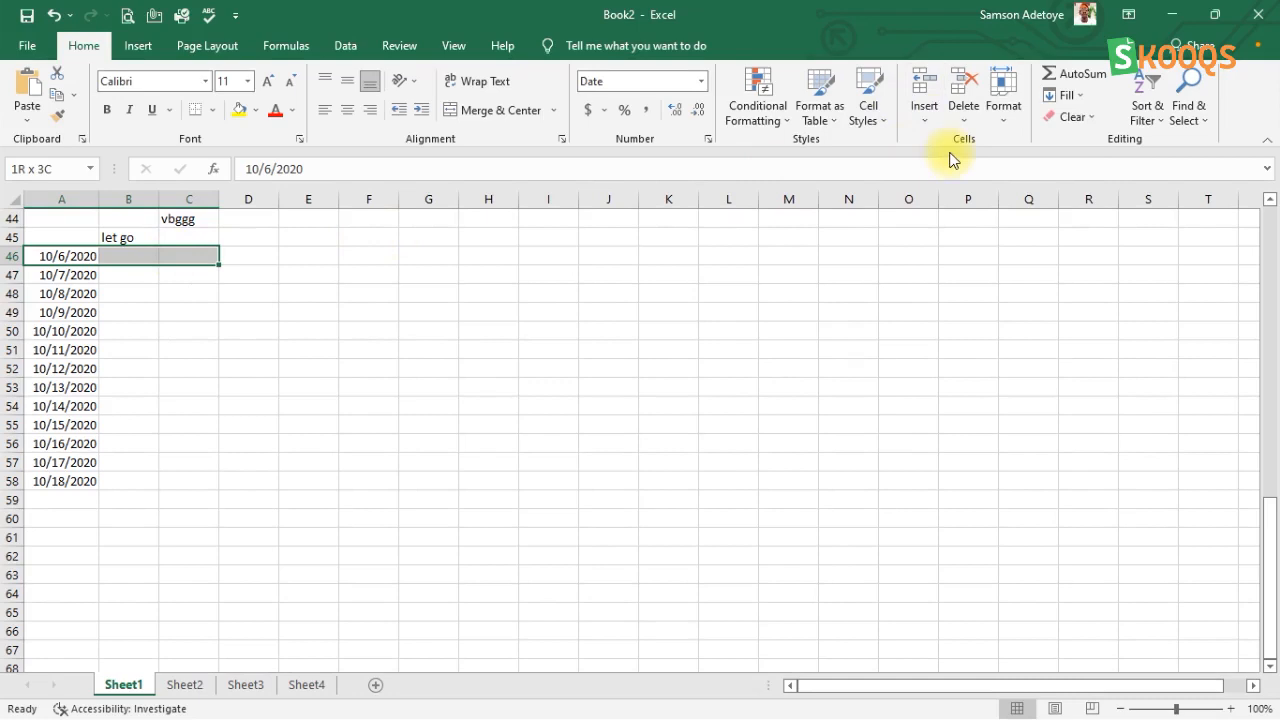
click(964, 105)
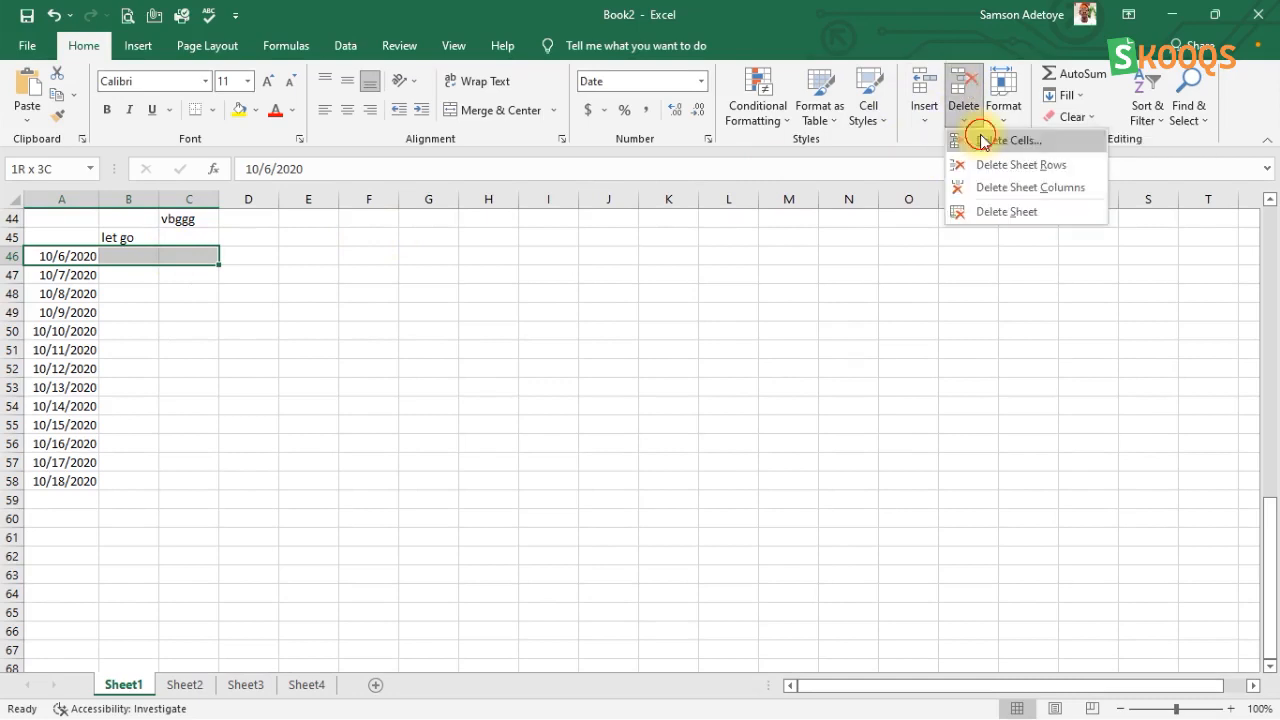
click(1008, 140)
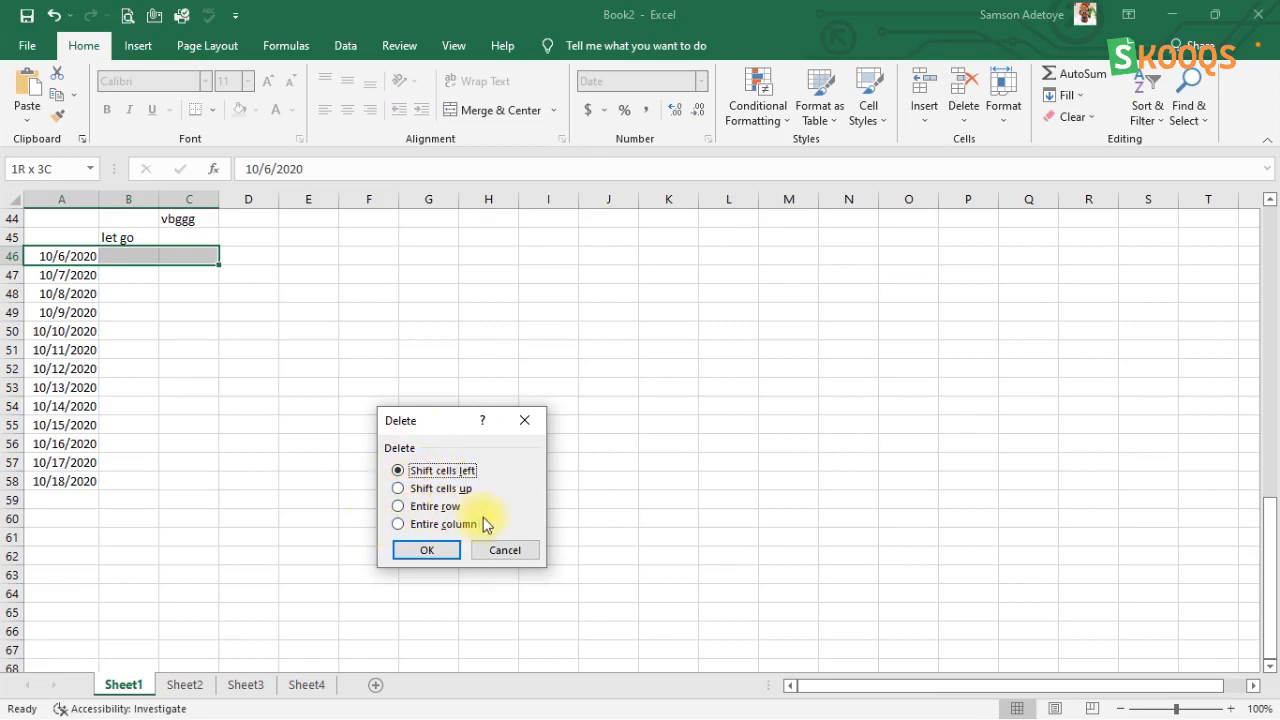
click(426, 551)
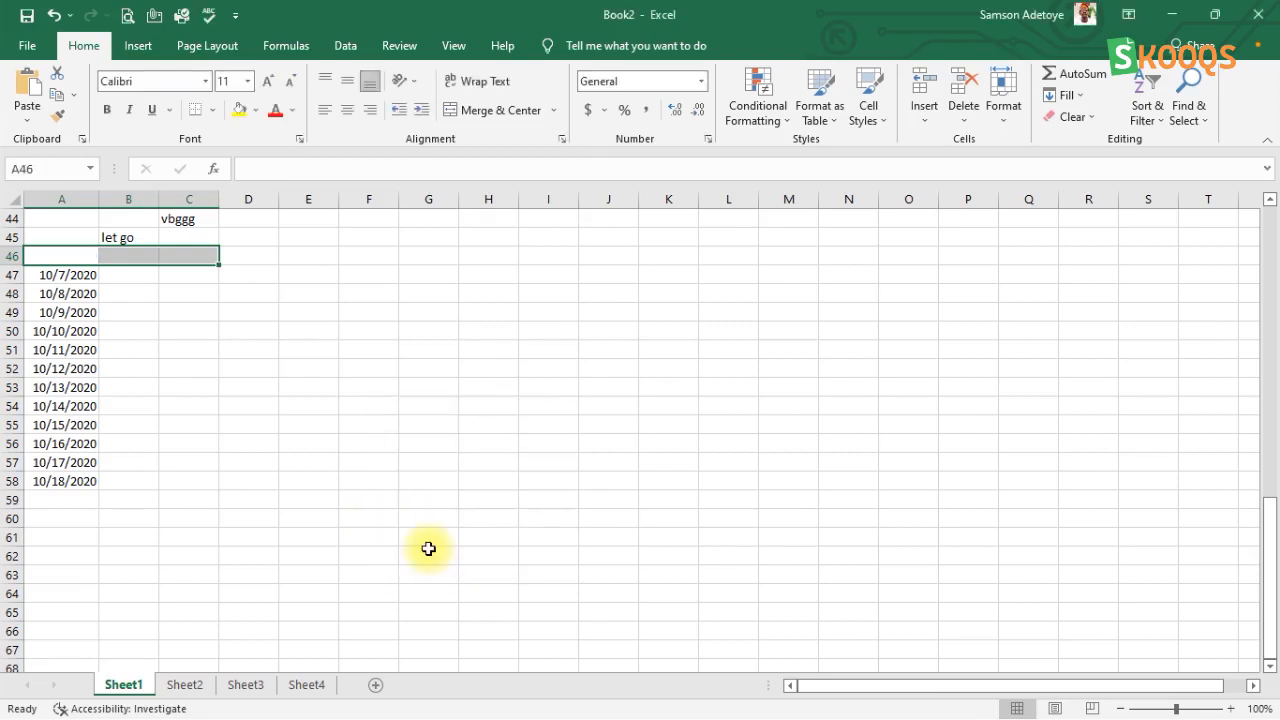
Step: Try deleting the whole sheet row 46, and undo that deletion
click(964, 118)
click(995, 163)
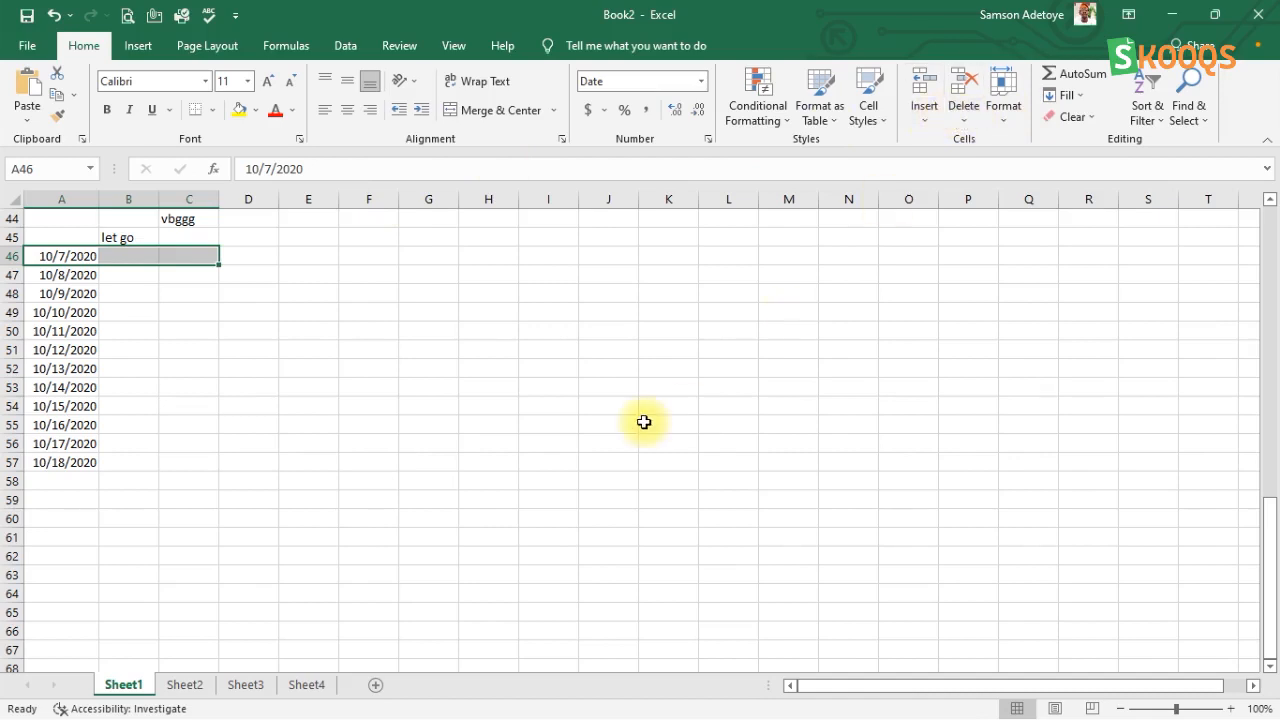
key(ctrl+z)
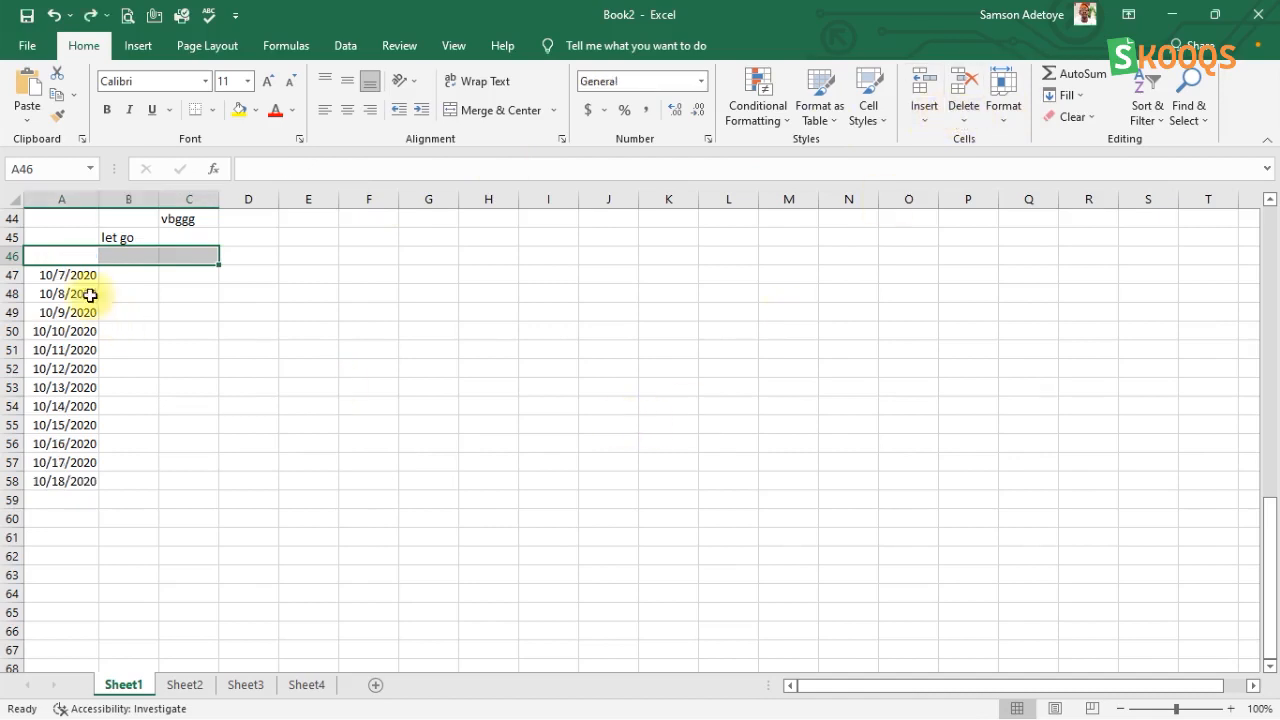
Step: Delete the empty sheet row 46 so the dates below move up
click(972, 116)
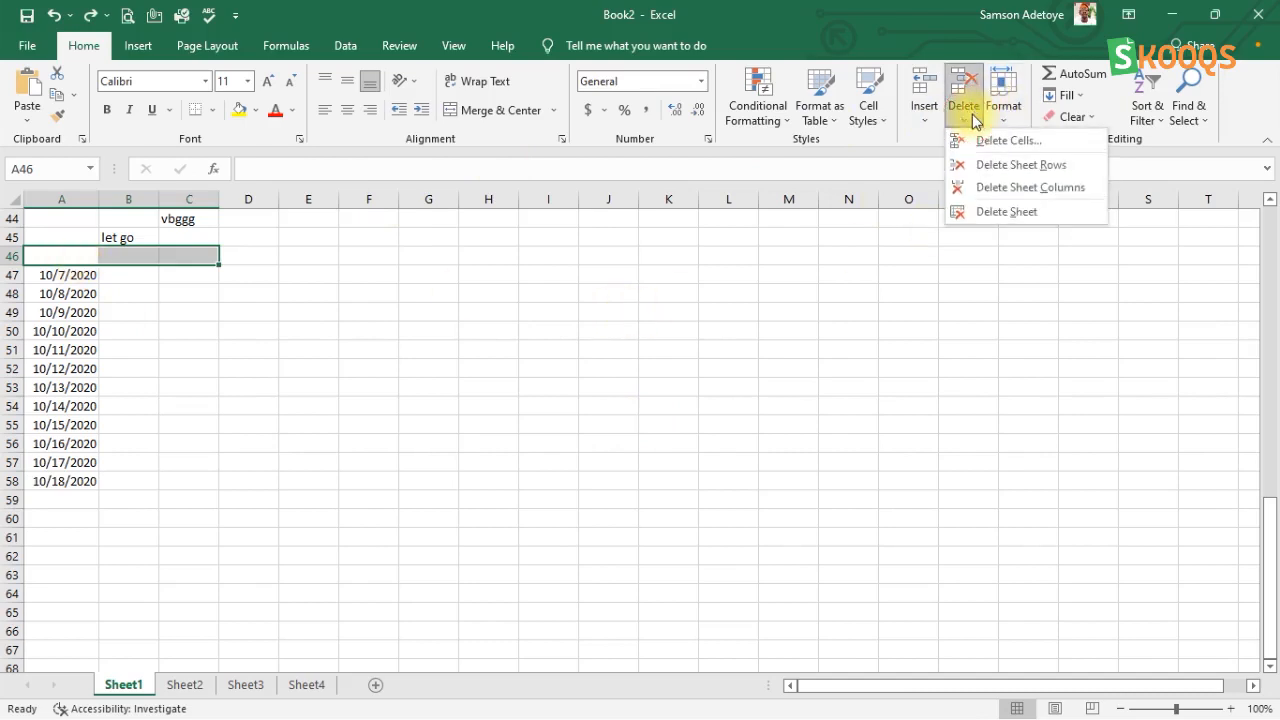
click(994, 166)
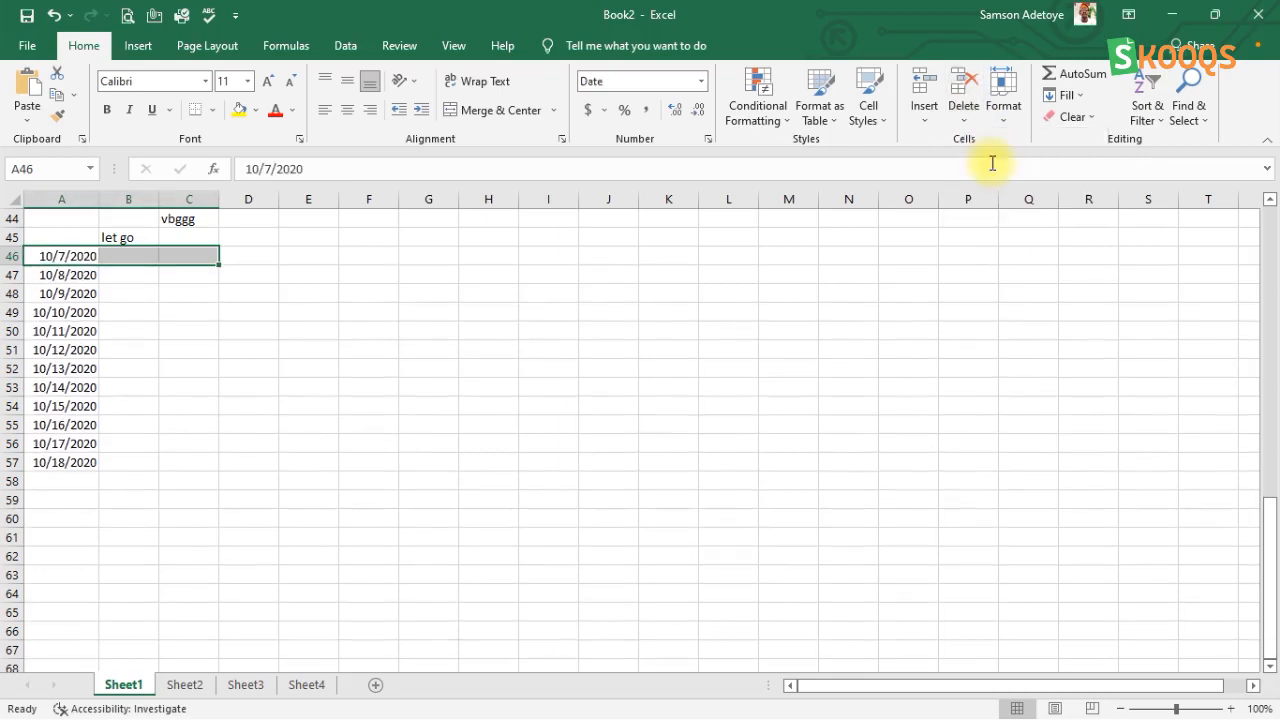
click(75, 277)
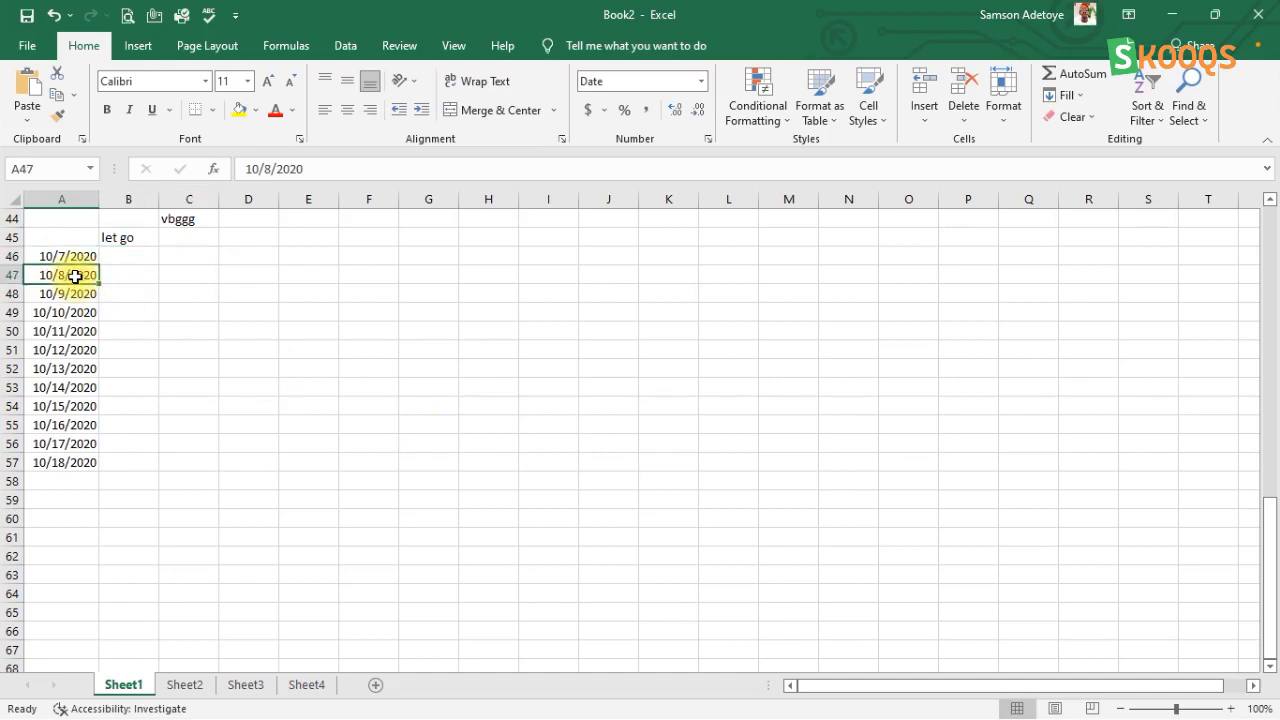
click(72, 293)
click(70, 277)
click(68, 310)
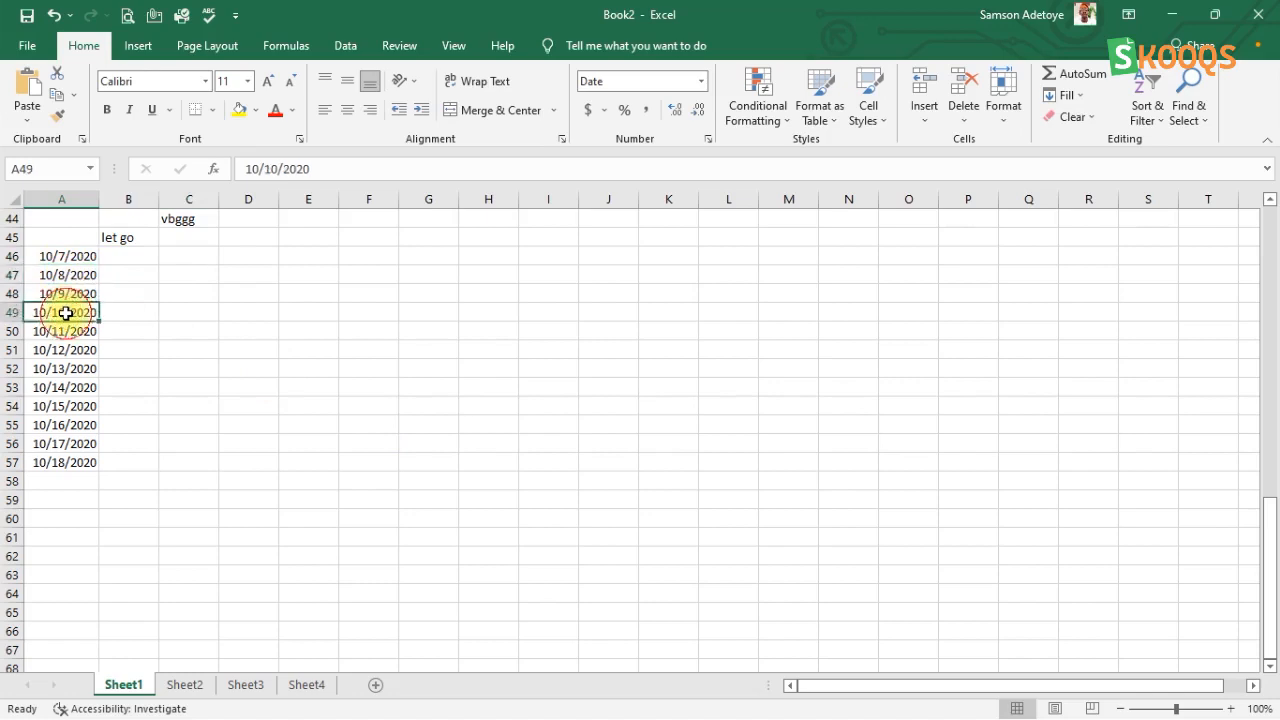
Step: Try copying the date in A48 to E48, and undo both that paste and the earlier deletion of row 46's empty cells
click(72, 293)
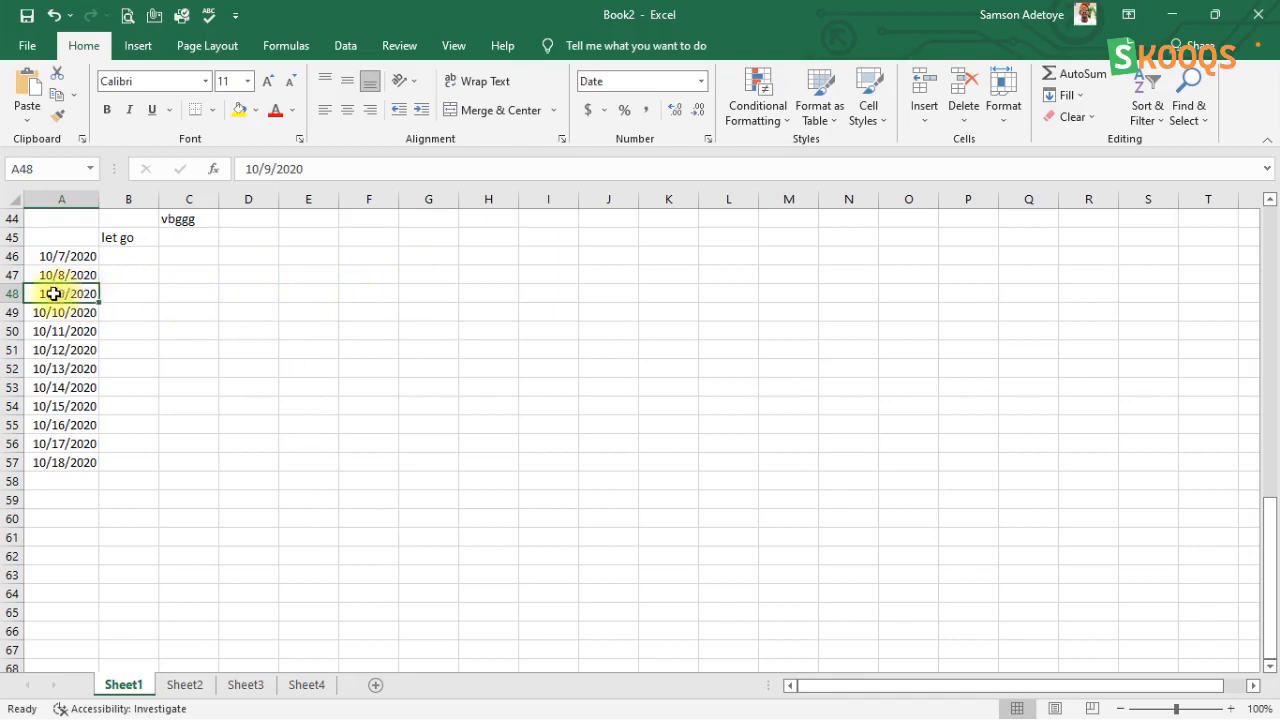
click(74, 97)
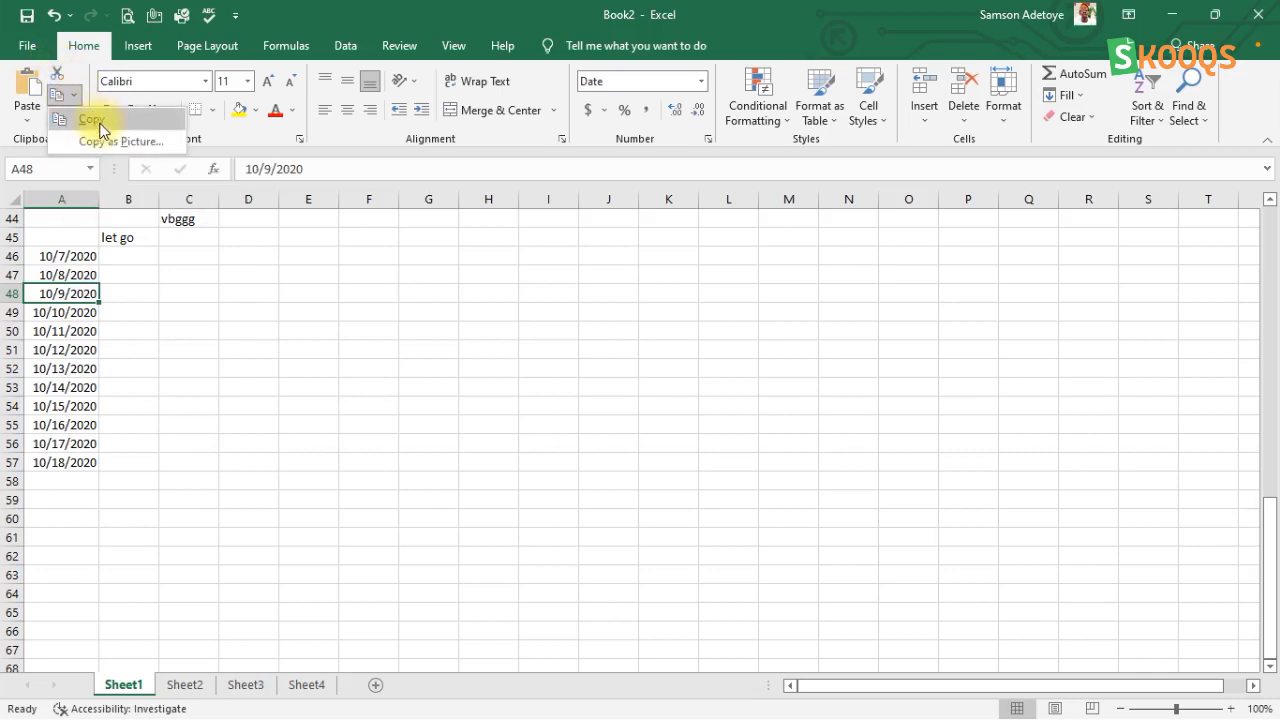
click(95, 120)
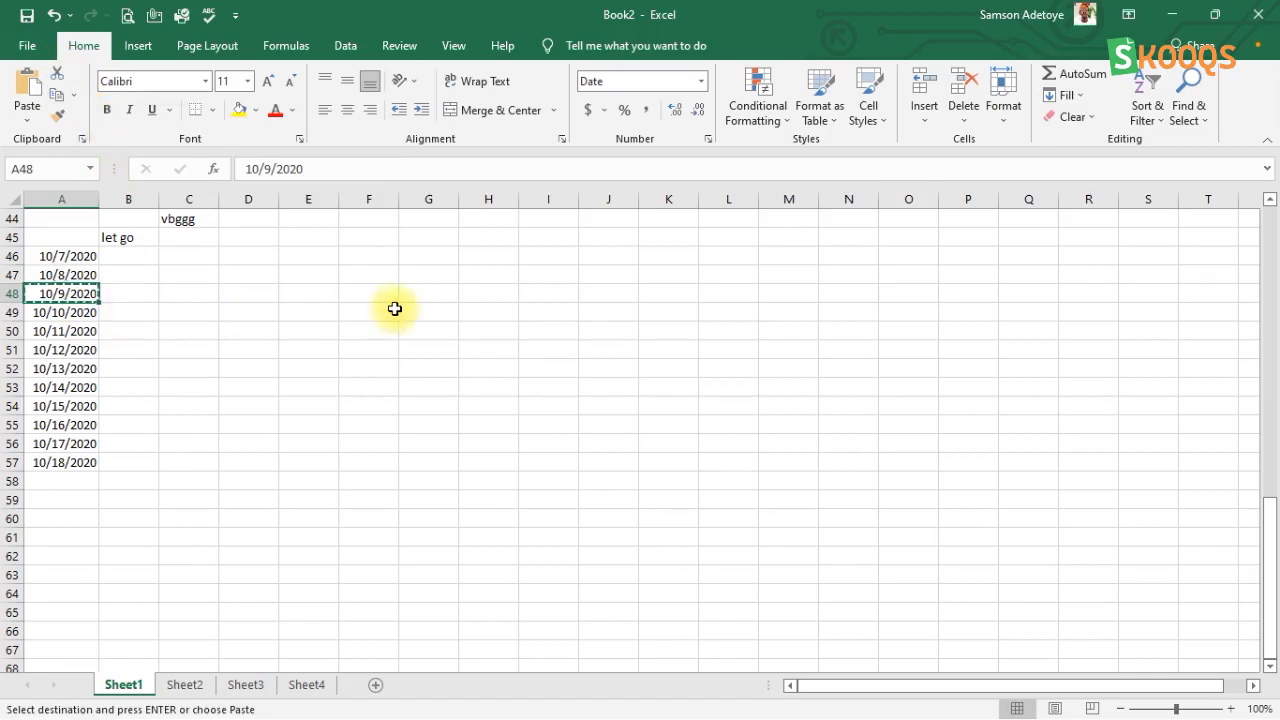
click(316, 298)
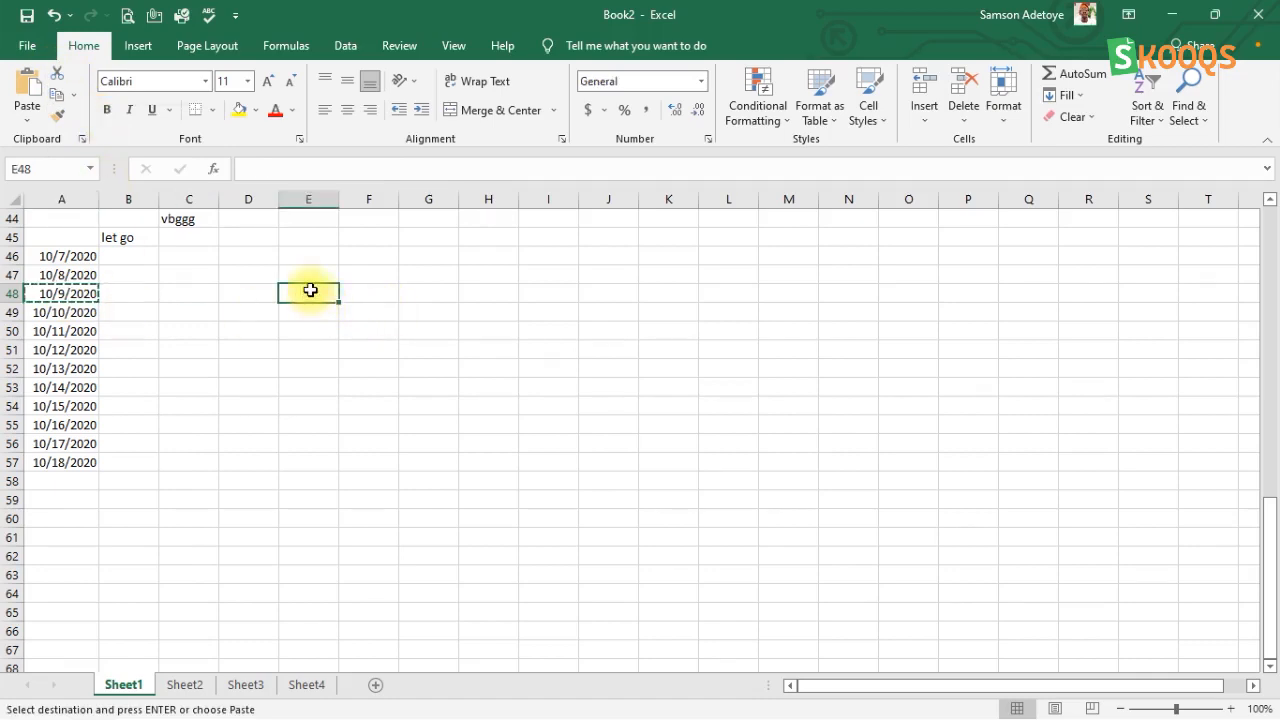
click(27, 95)
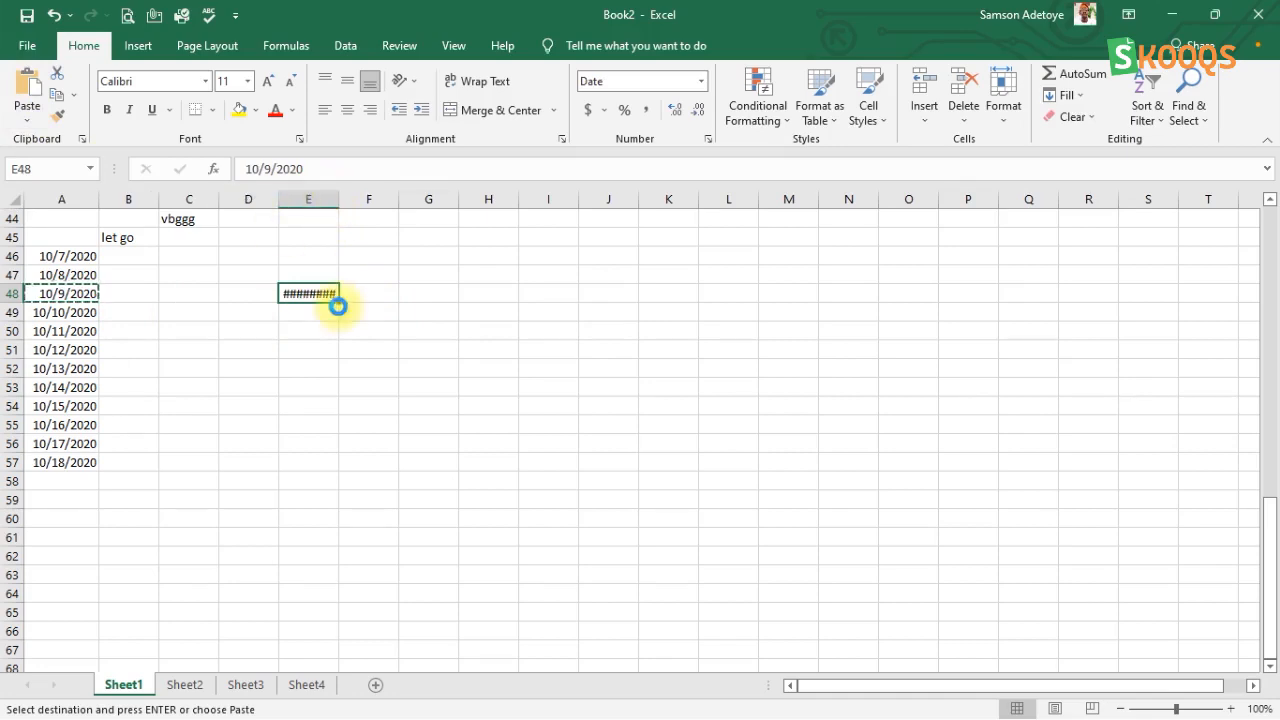
key(ctrl+z)
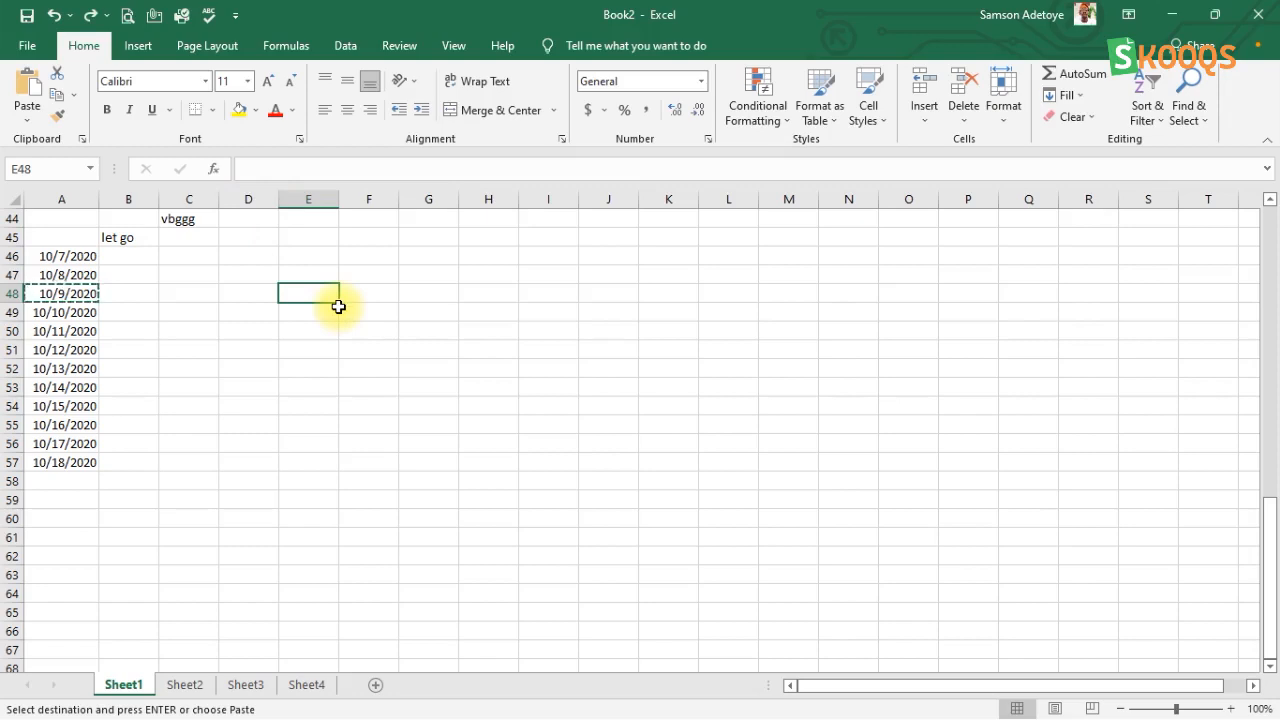
key(ctrl+z)
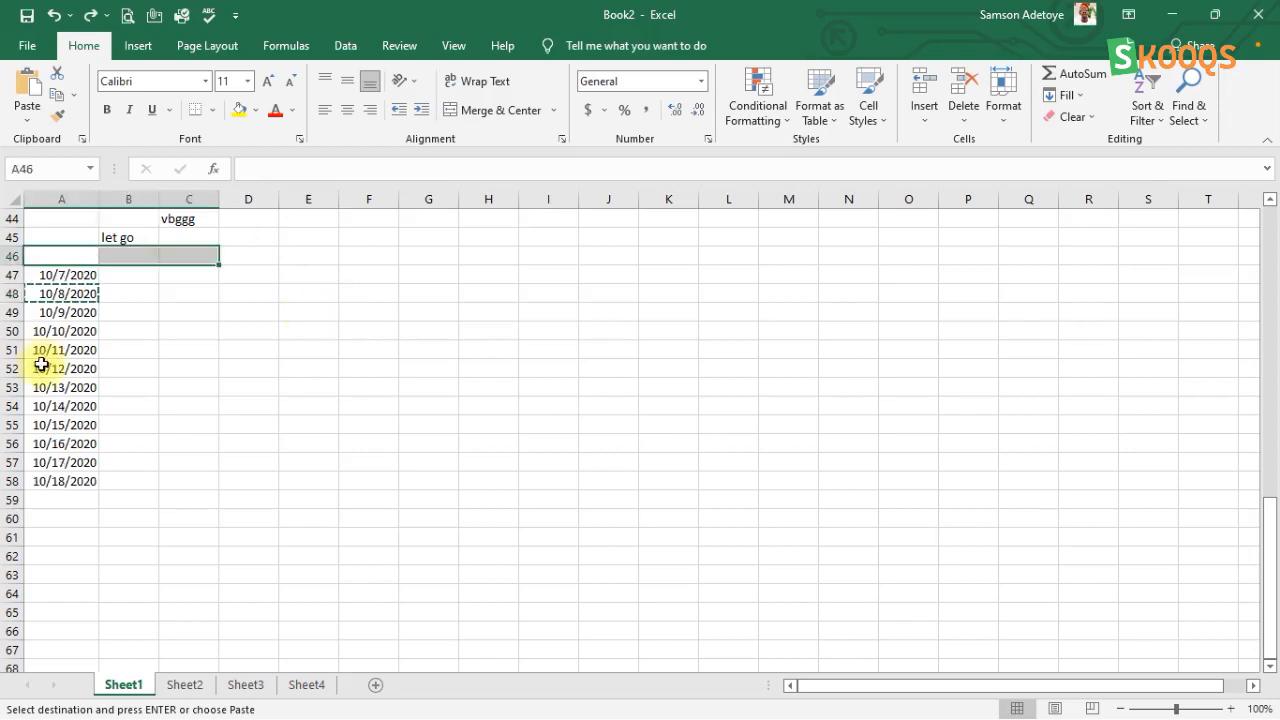
Step: Copy the date in A58 to E58, and widen column E enough to display the full date
click(73, 487)
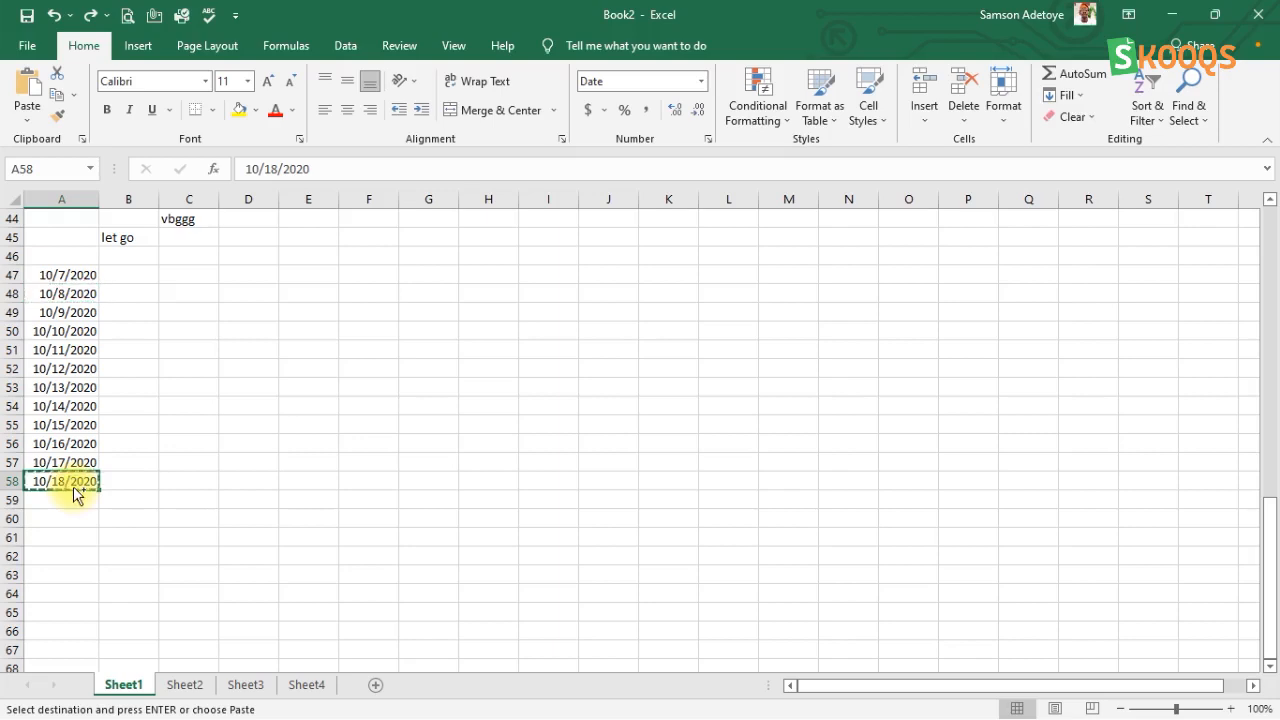
click(323, 478)
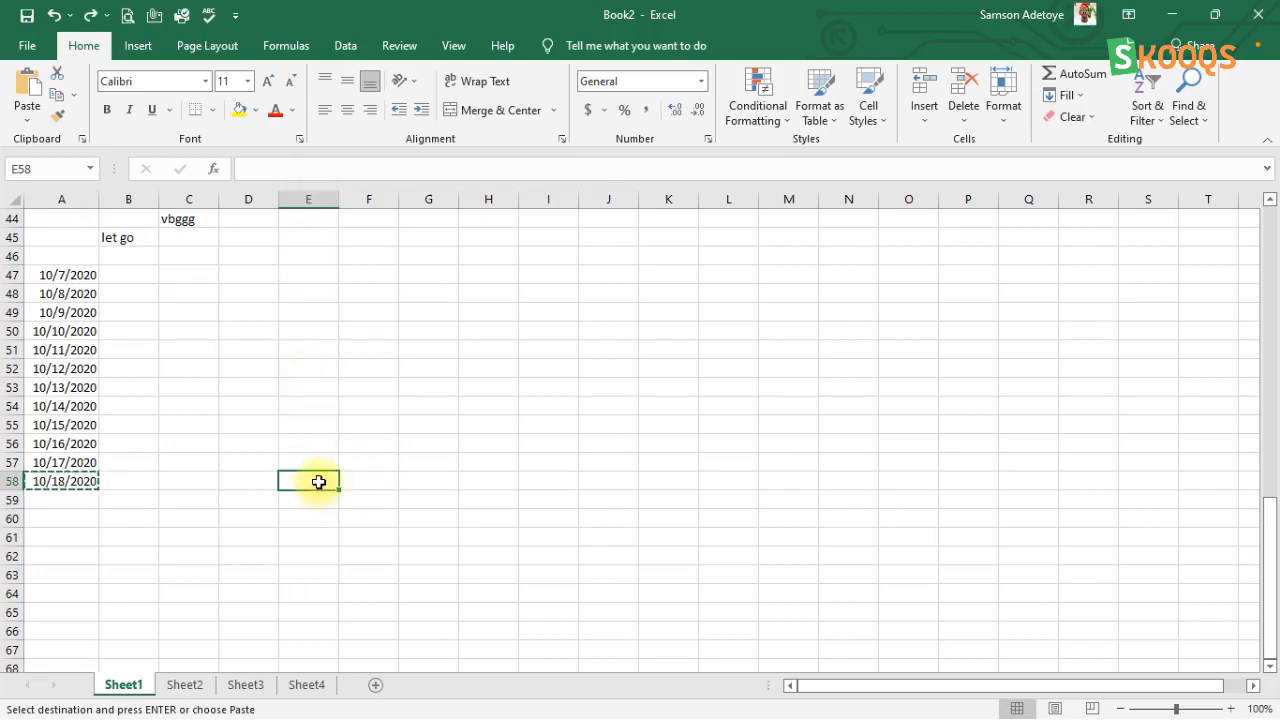
text(10/18/2020)
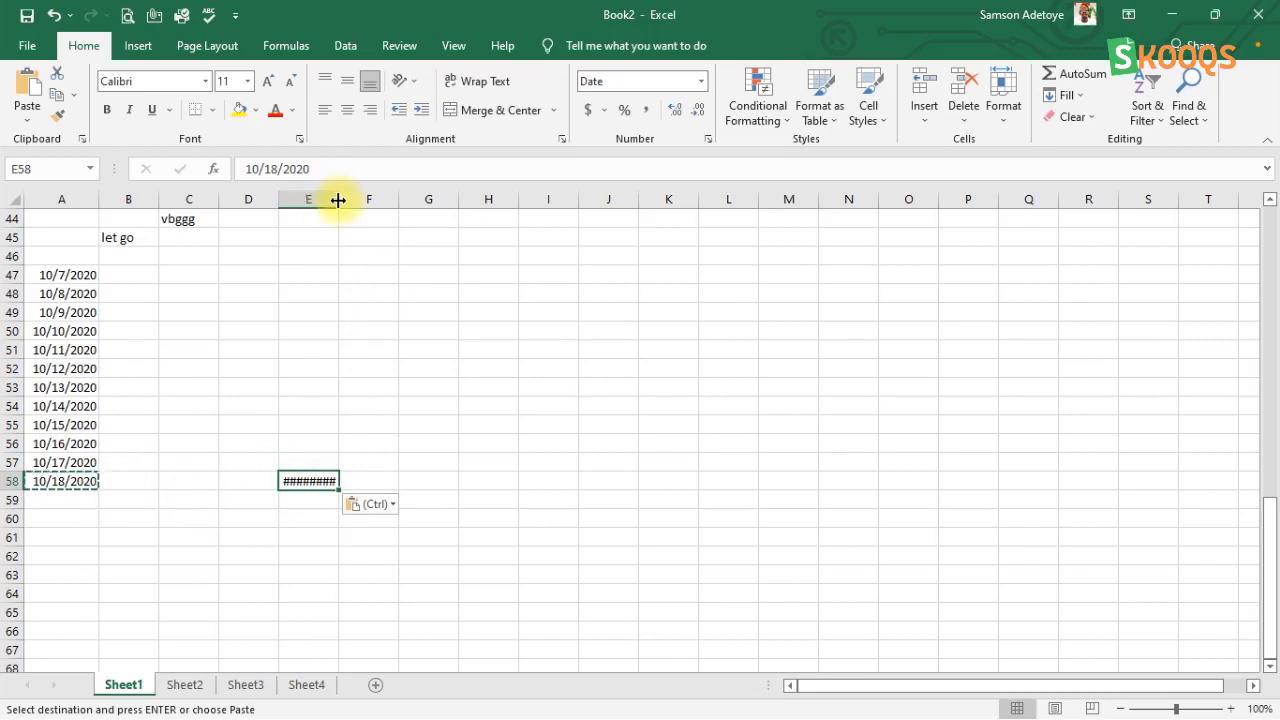
drag(338, 200, 352, 200)
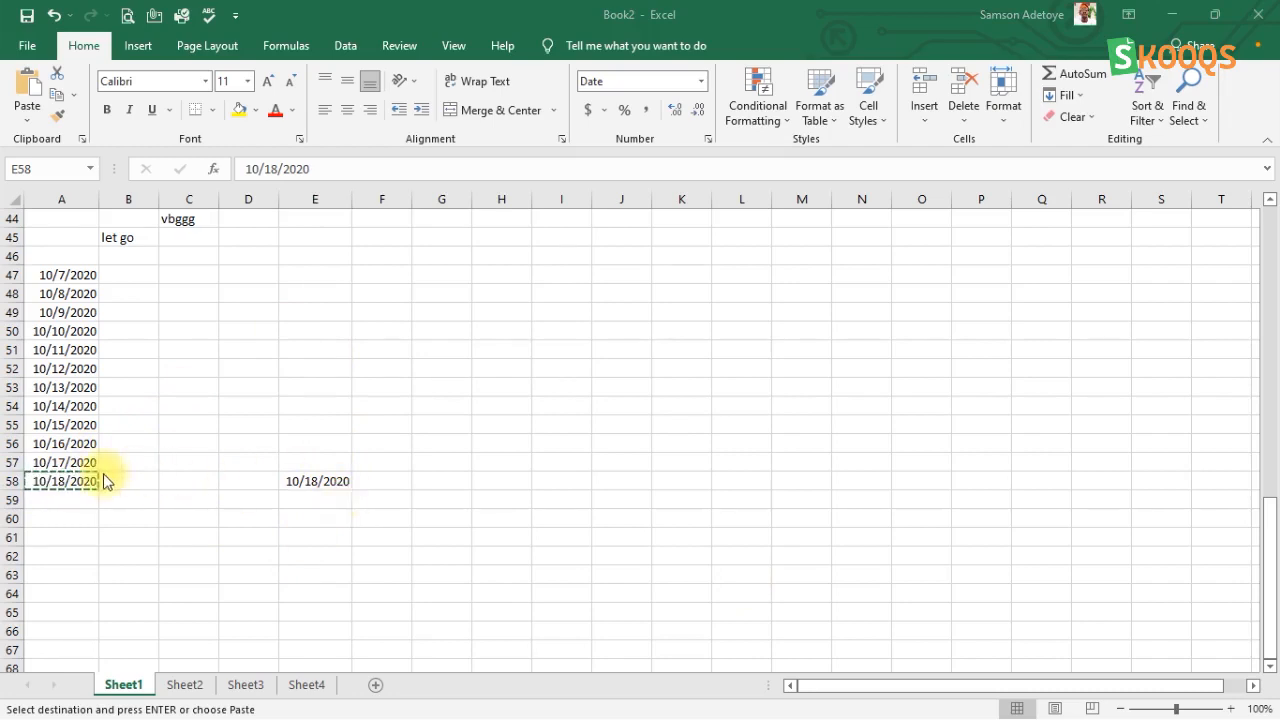
Step: Cut the date in A57 and paste it into F58, and widen column F to show the full date
click(68, 460)
click(68, 461)
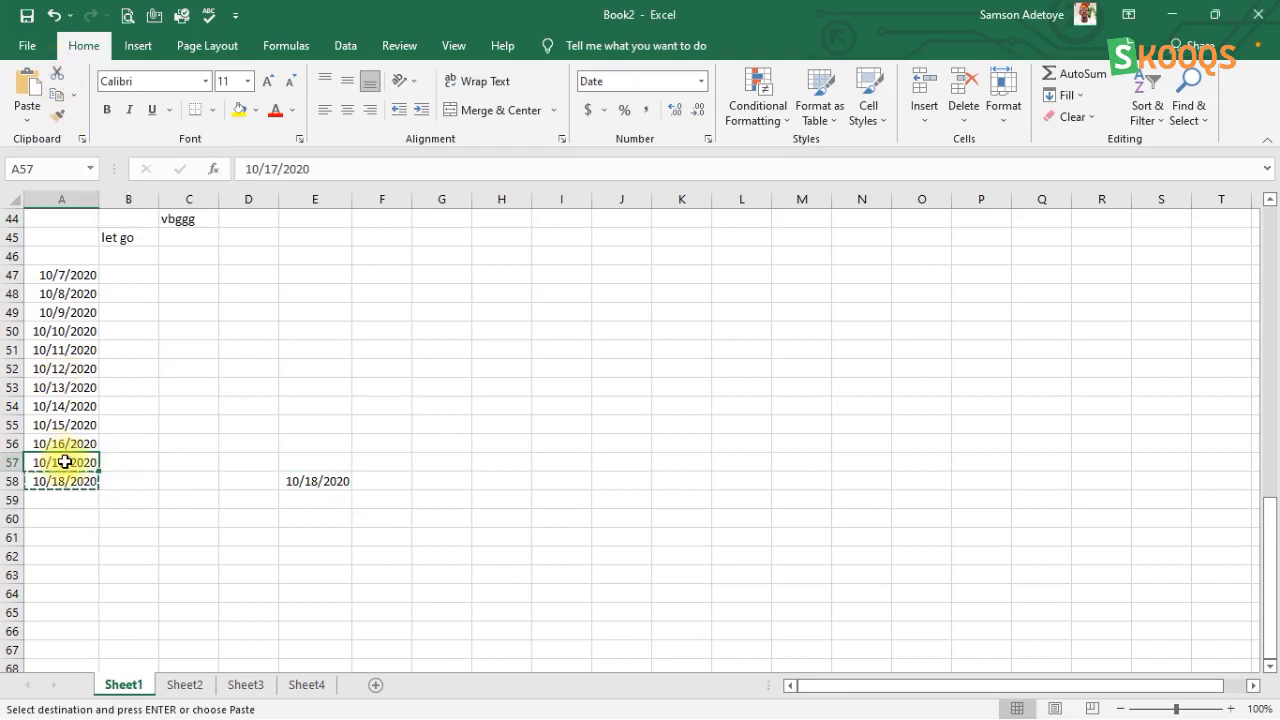
click(57, 95)
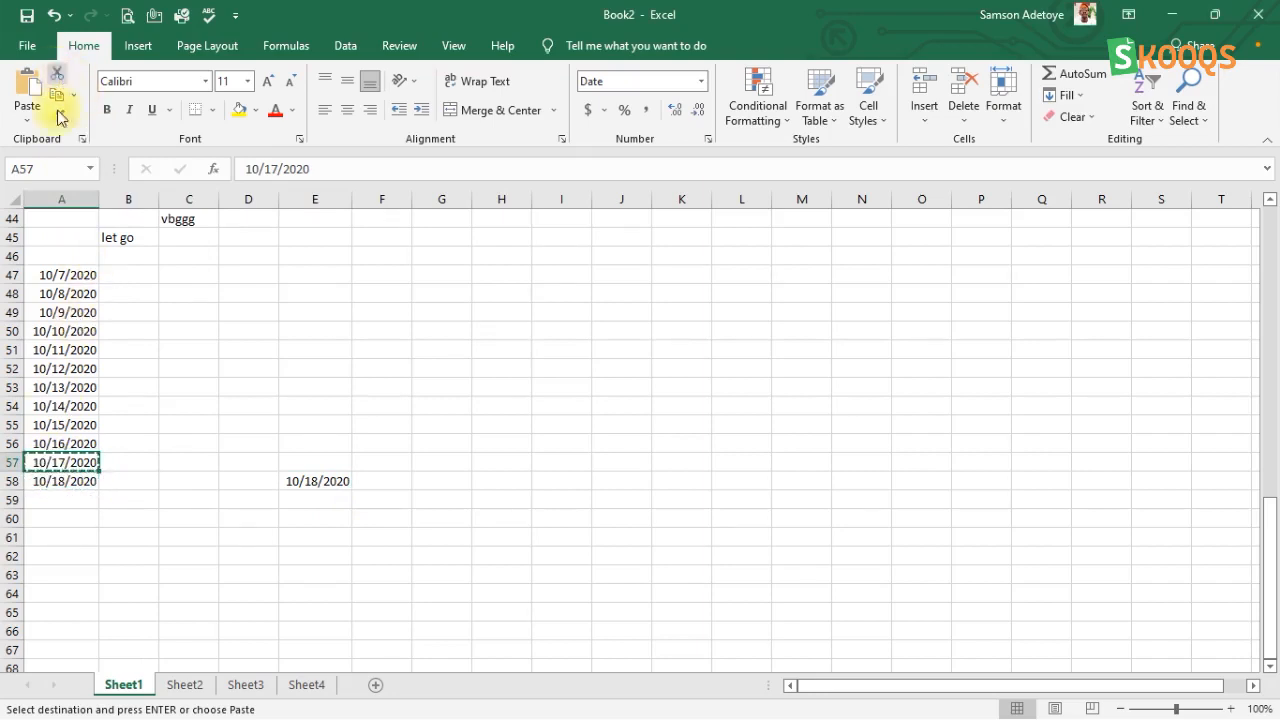
click(385, 483)
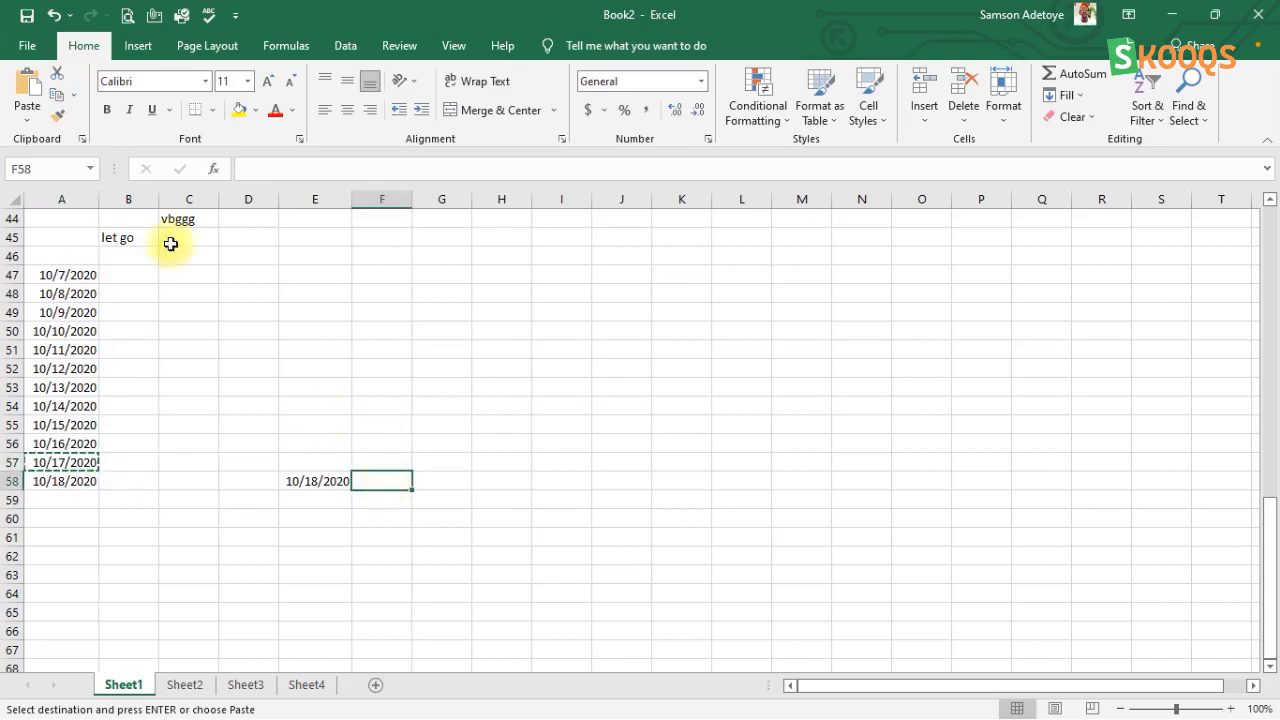
click(28, 86)
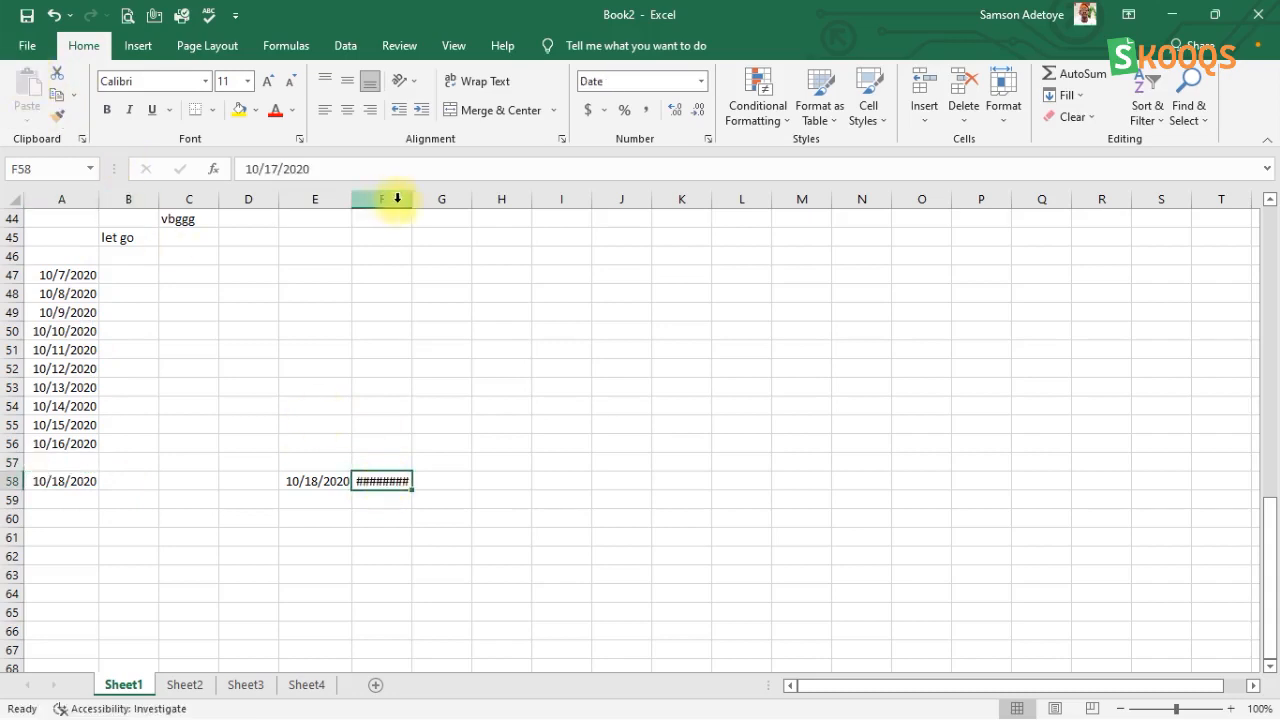
drag(411, 199, 435, 203)
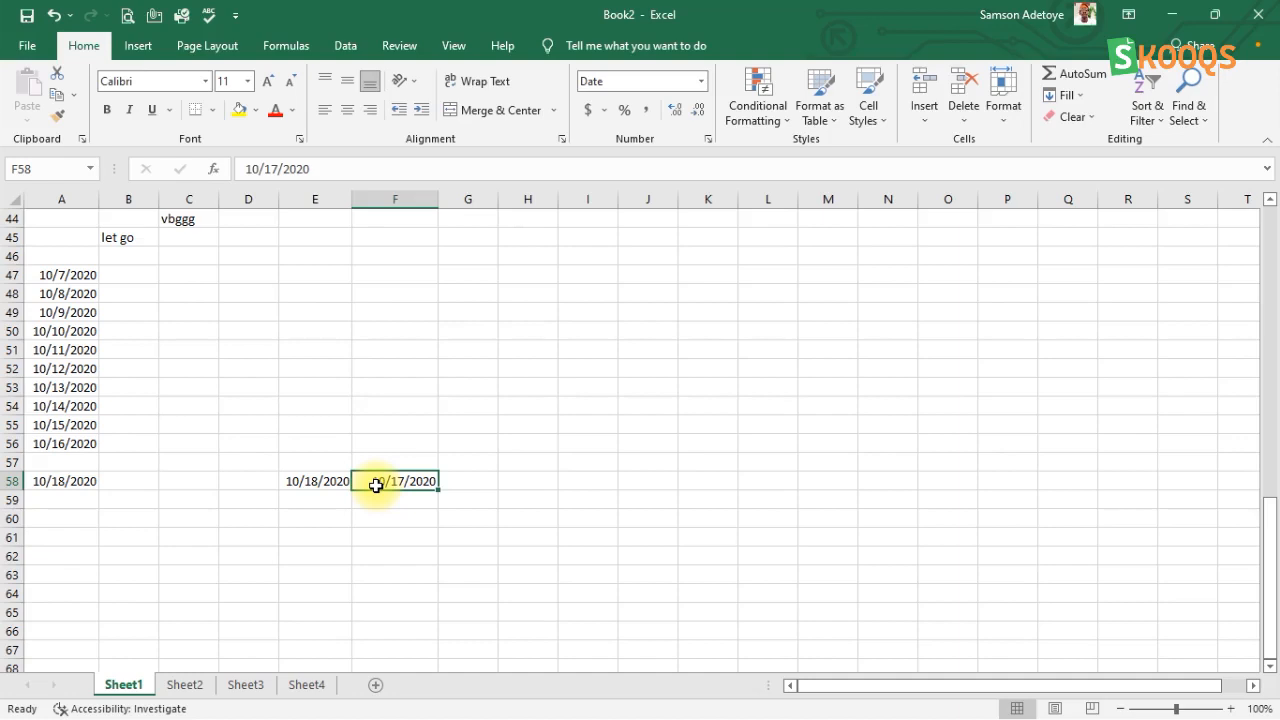
click(640, 478)
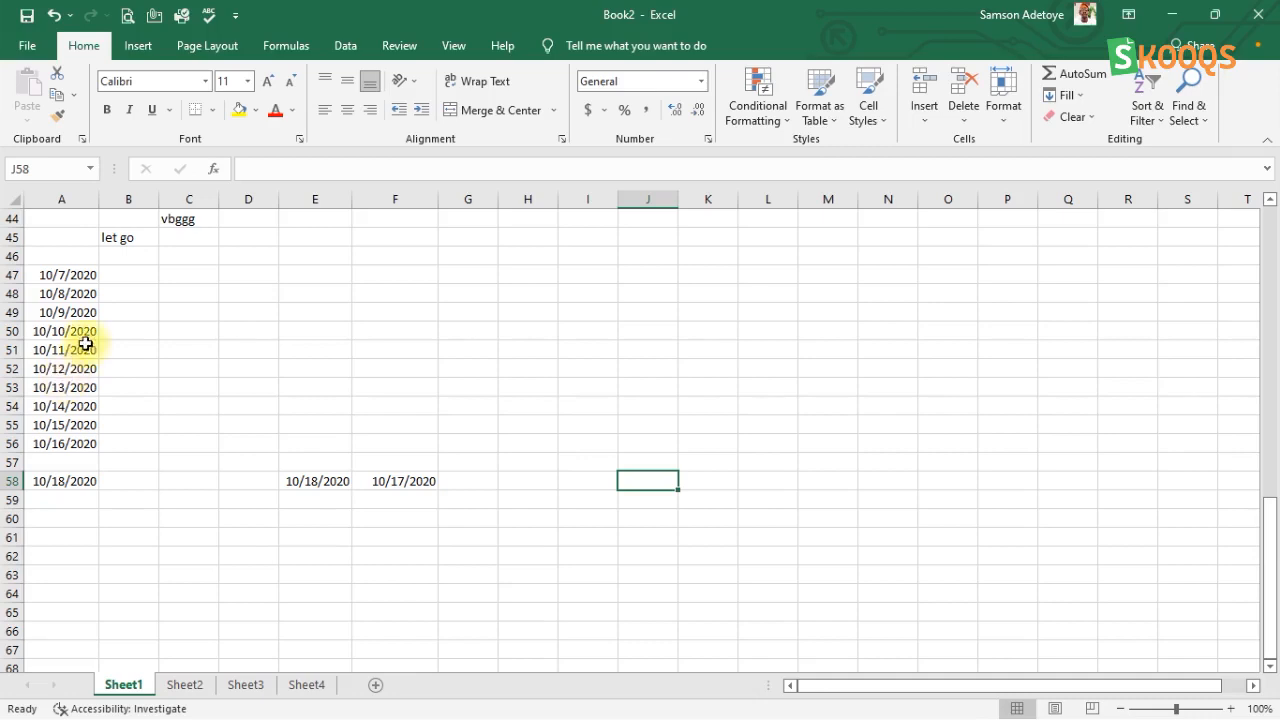
Step: Move the dates in A49:A50 directly to G49:G50, and widen column G to display them fully
click(80, 307)
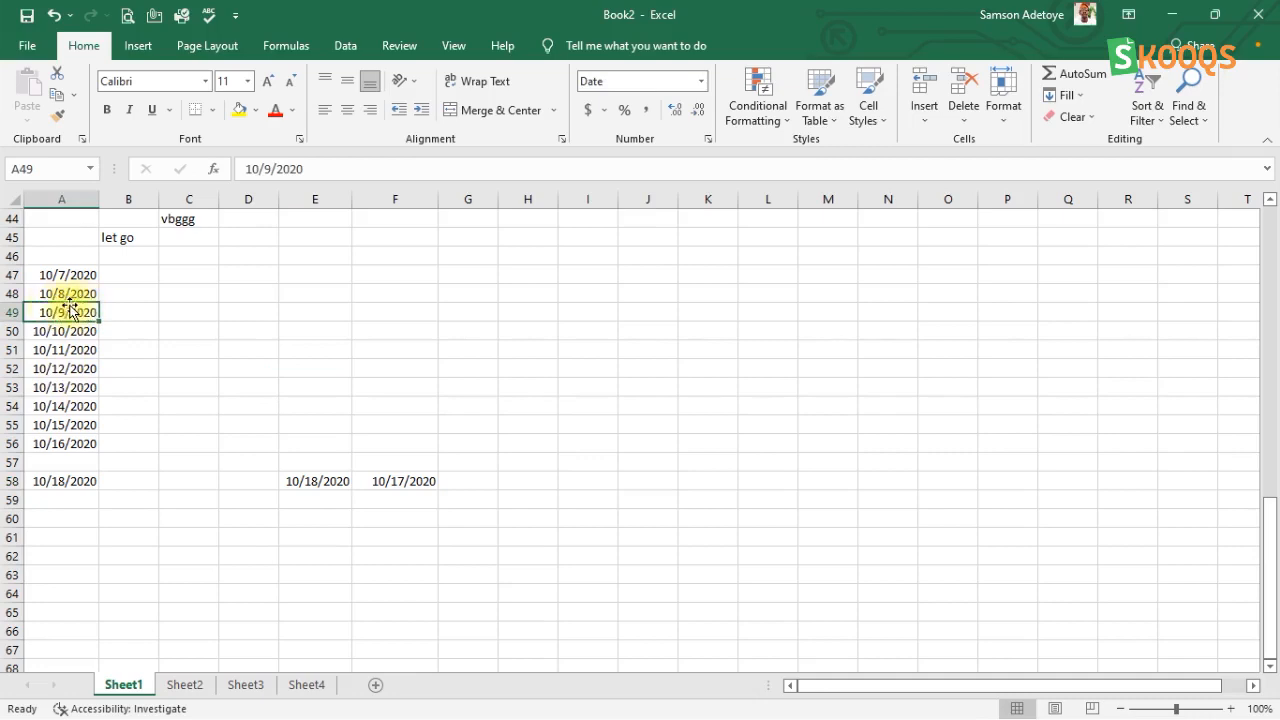
drag(92, 316, 90, 329)
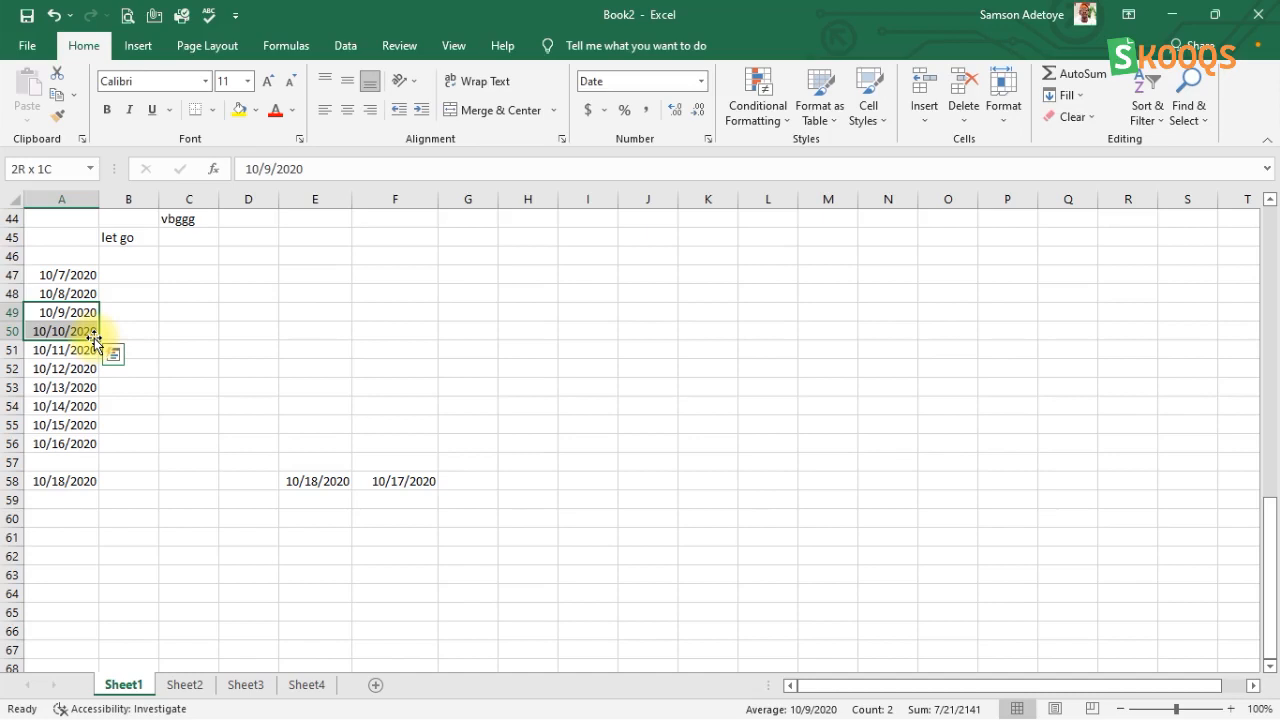
drag(93, 340, 443, 328)
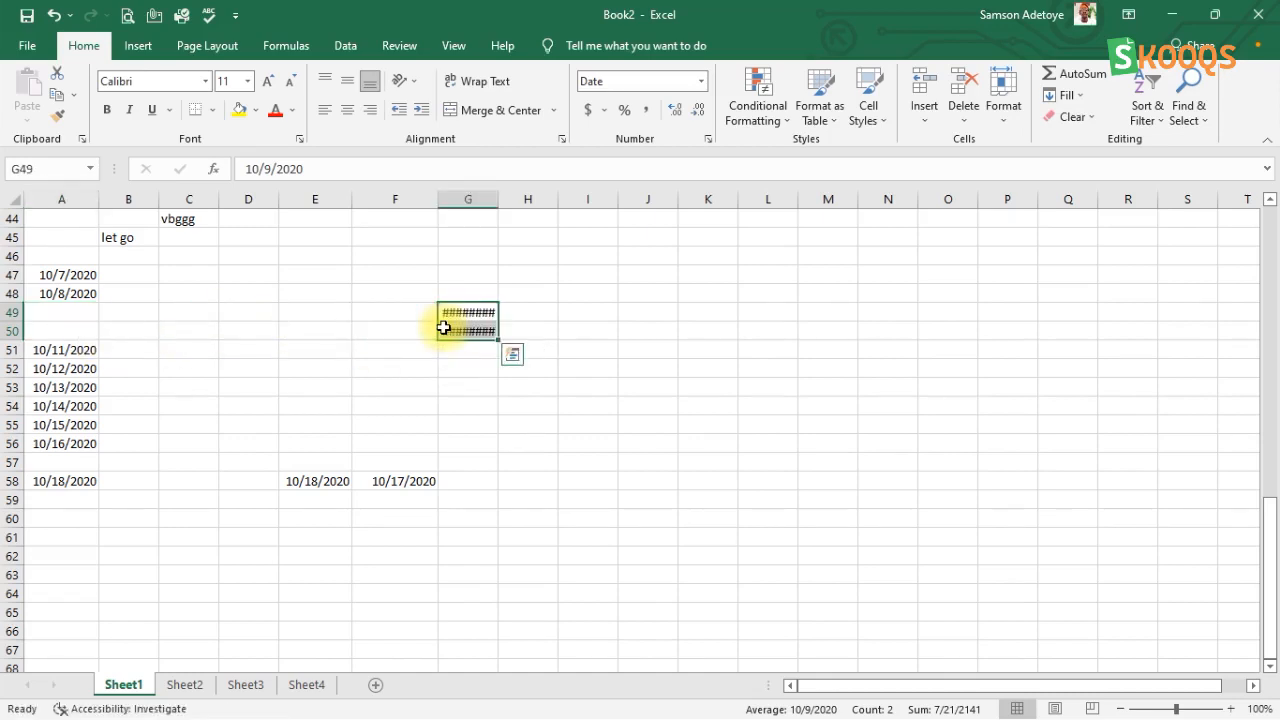
drag(498, 198, 518, 196)
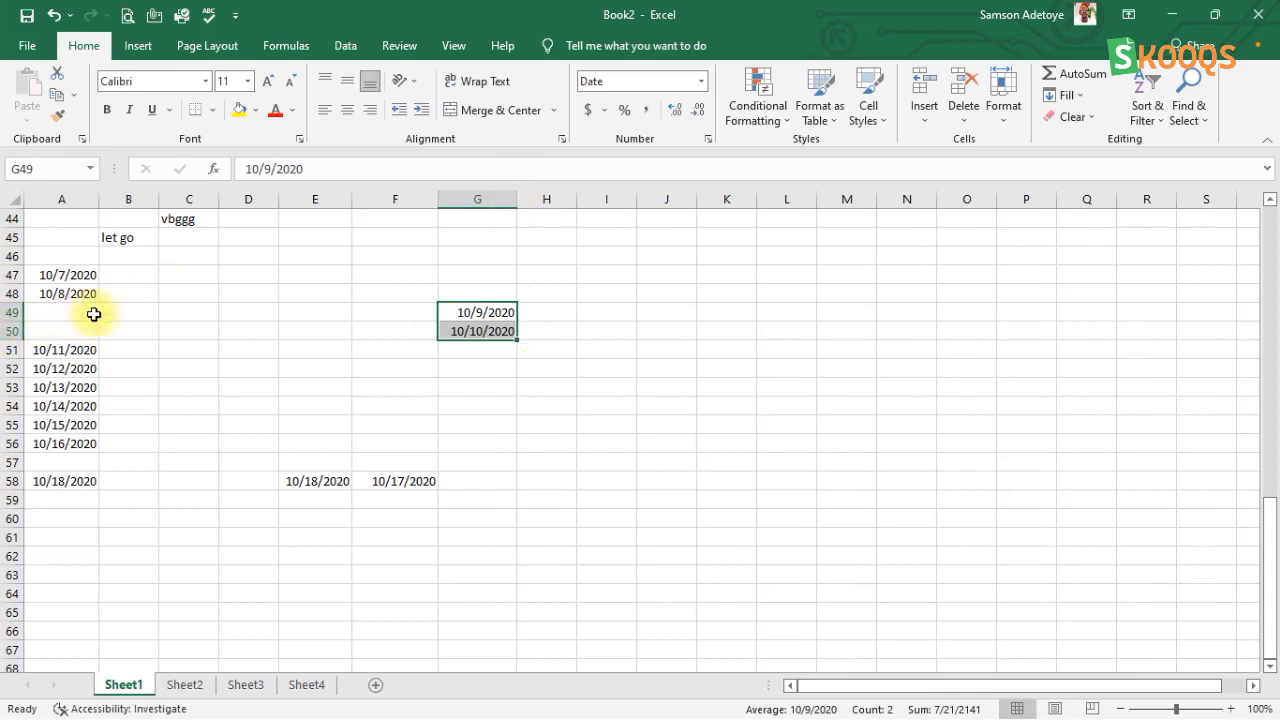